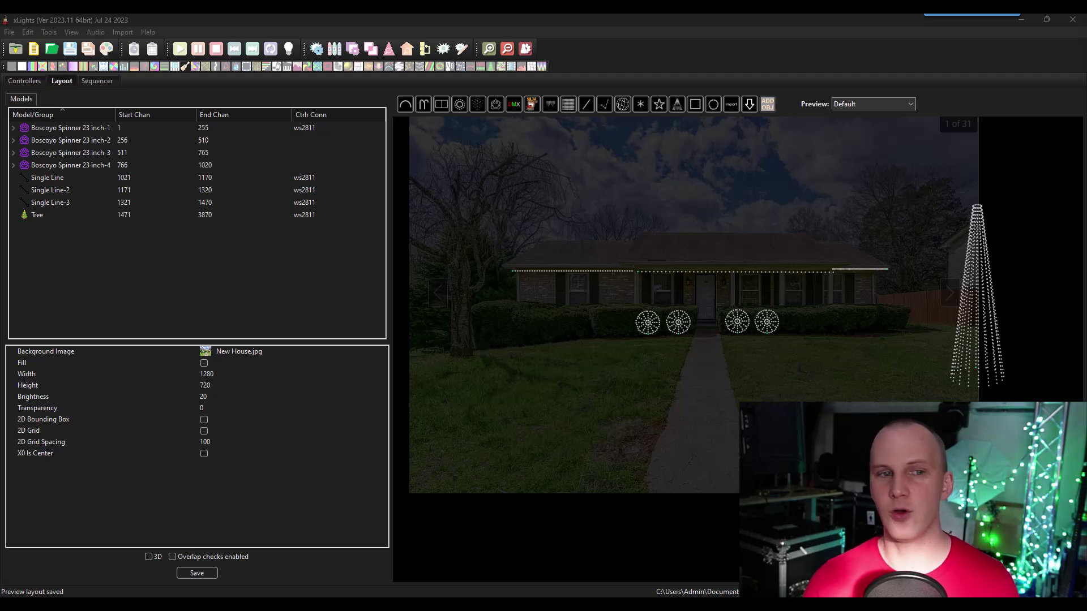
Step: Review the controllers list and the house layout, including the Tree model's properties
{"action": "left_click", "coordinate": [23, 85]}
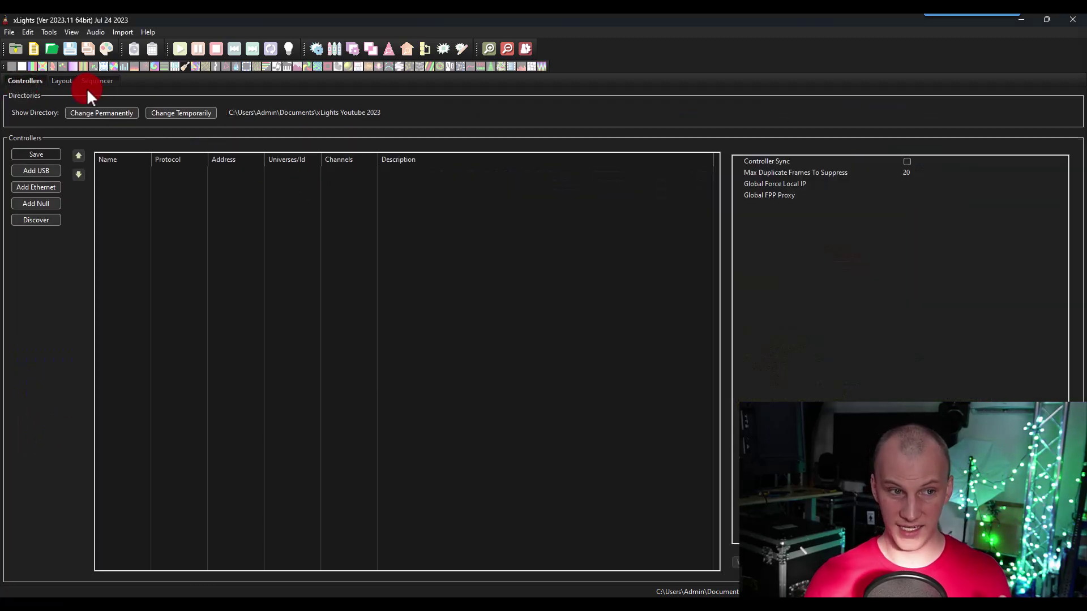
{"action": "left_click", "coordinate": [63, 81]}
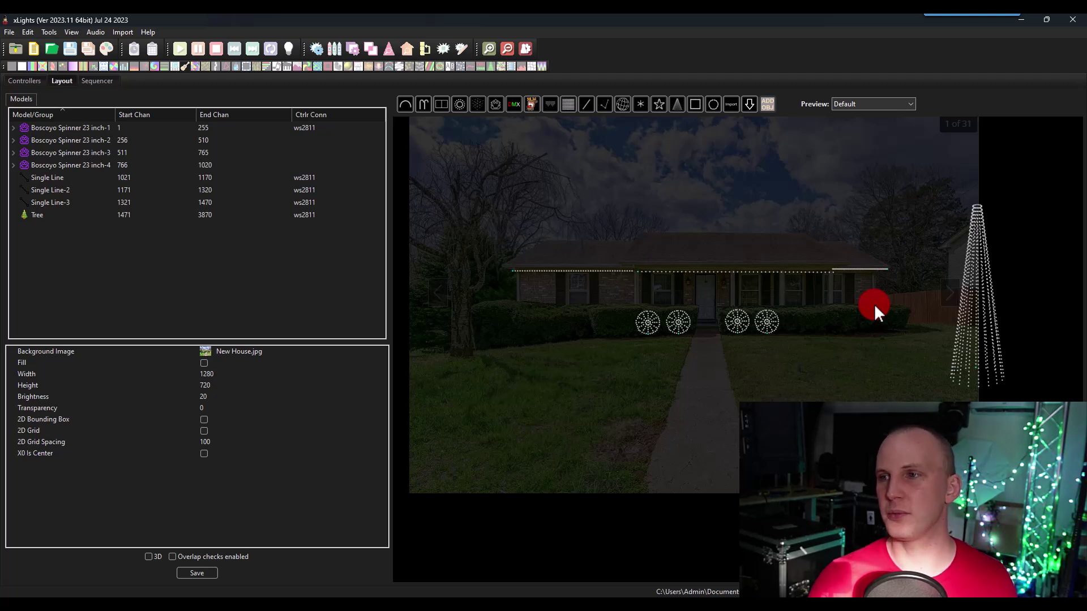
{"action": "left_click", "coordinate": [986, 348]}
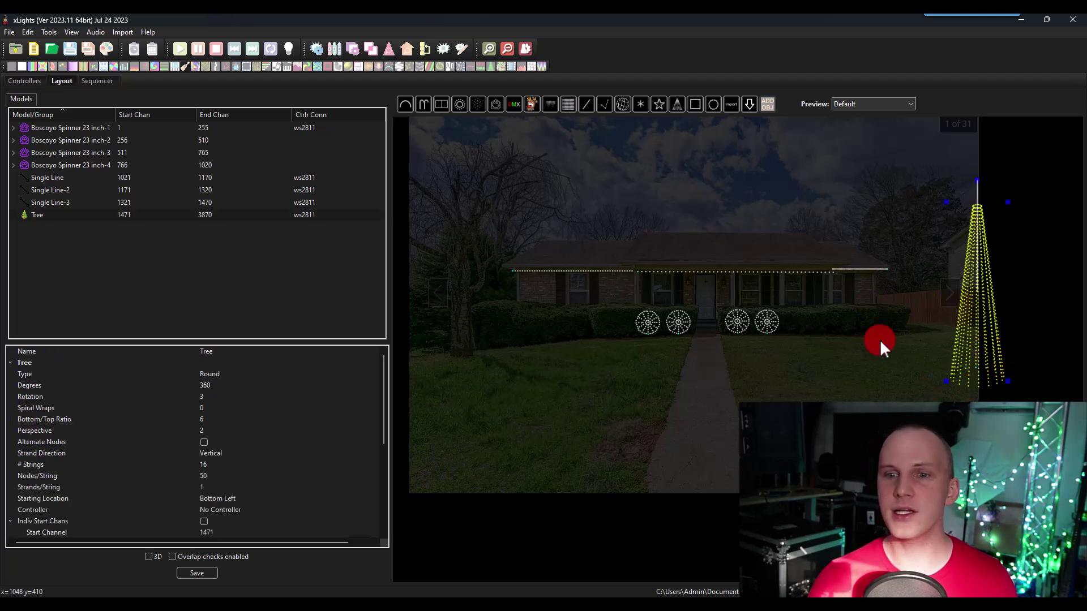
{"action": "left_click", "coordinate": [806, 348]}
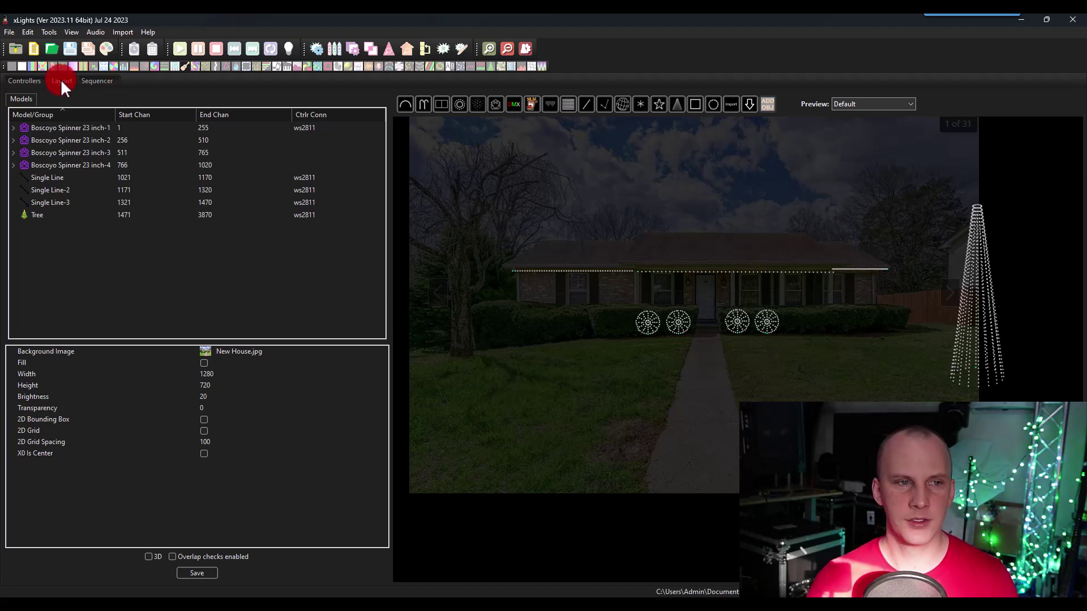
{"action": "left_click", "coordinate": [33, 77]}
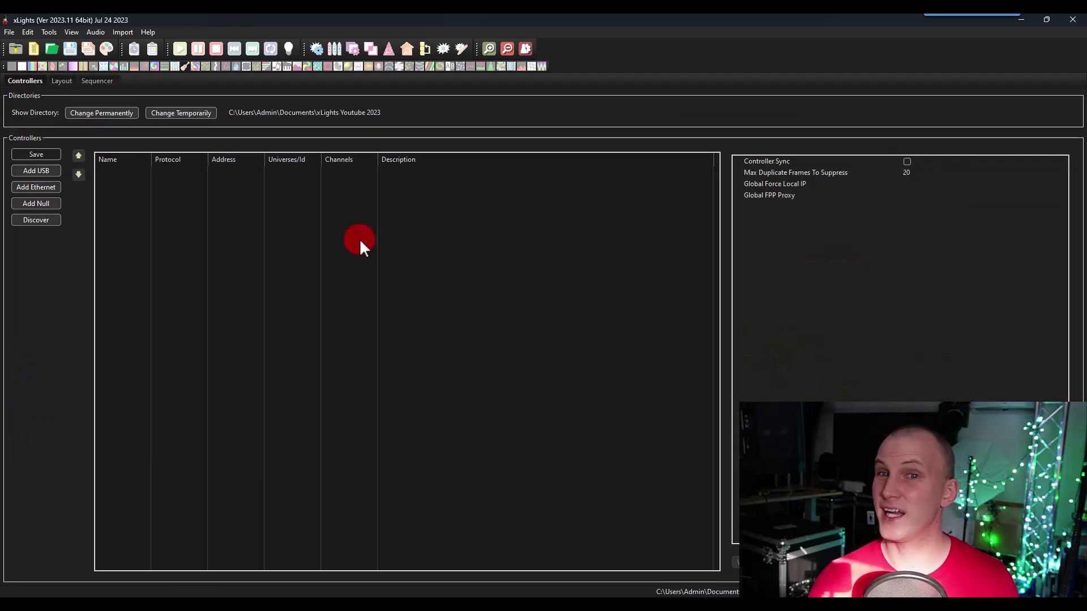
{"action": "left_click", "coordinate": [56, 80]}
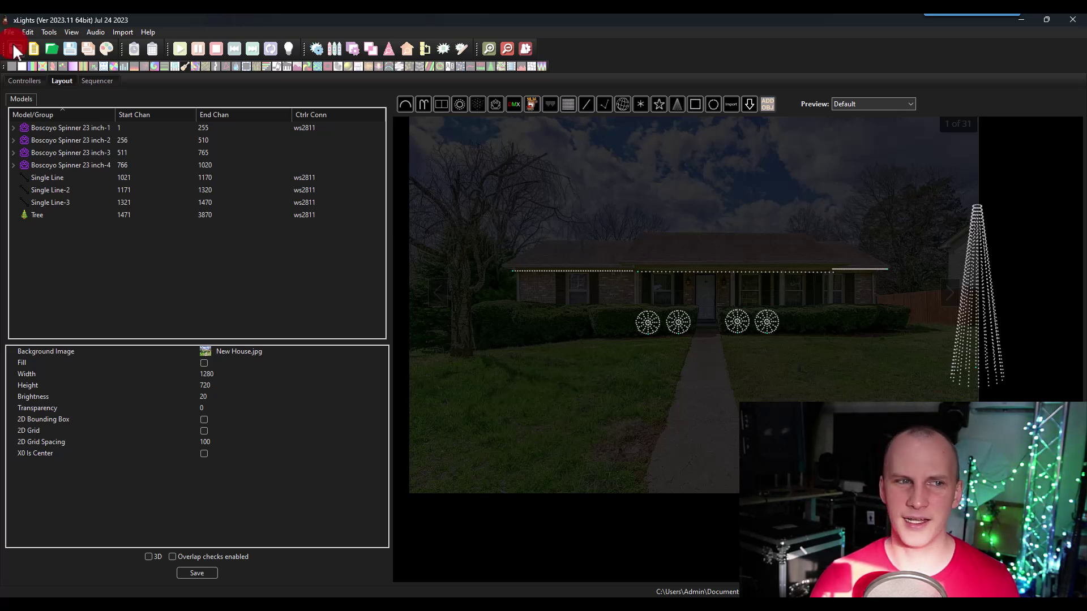
Step: Probe the network for controllers and delete the discovered B-Station2 controller
{"action": "left_click", "coordinate": [22, 81]}
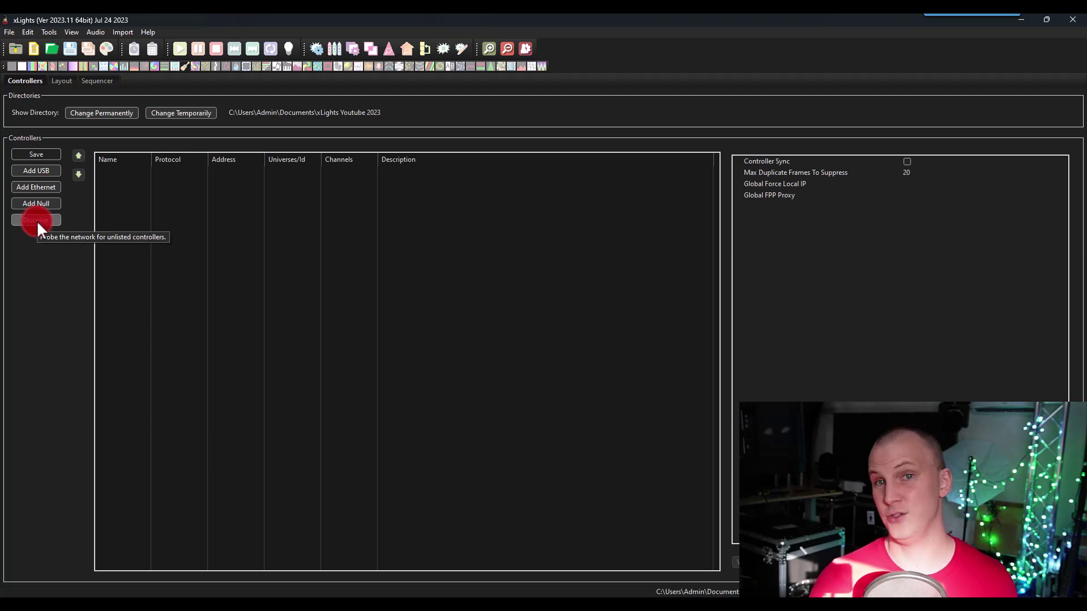
{"action": "left_click", "coordinate": [143, 171]}
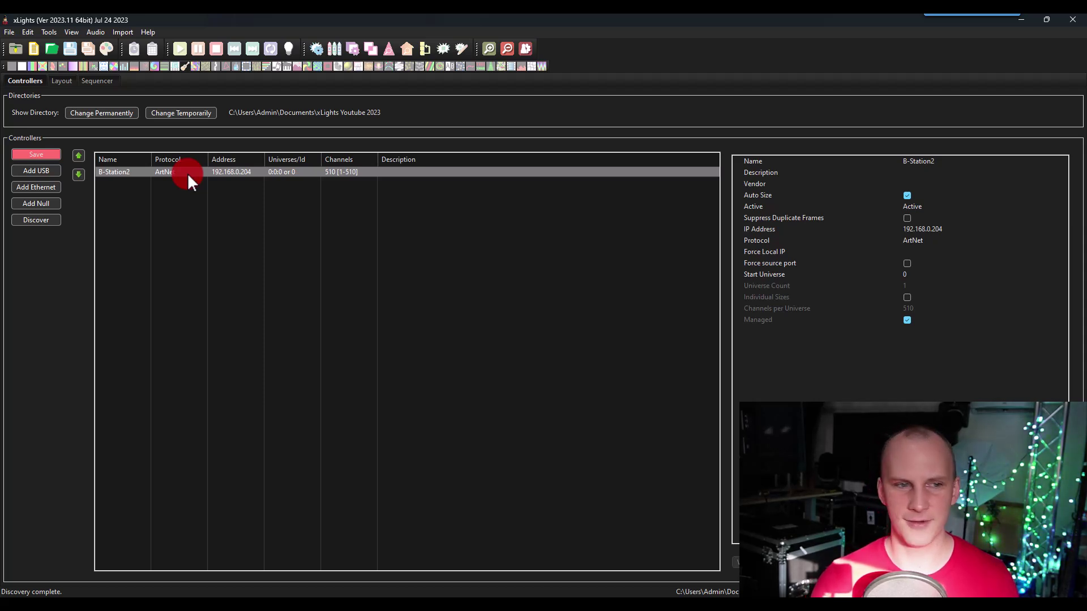
{"action": "key", "text": "Delete"}
{"action": "key", "text": "Return"}
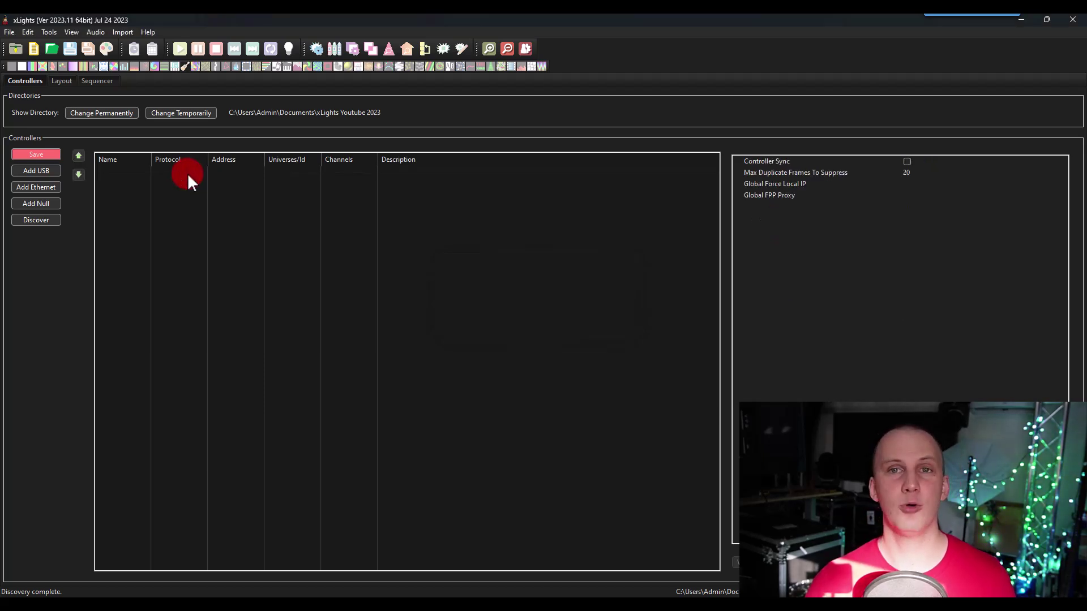
Step: Add an Ethernet controller and name it Kulp K8
{"action": "left_click", "coordinate": [38, 187]}
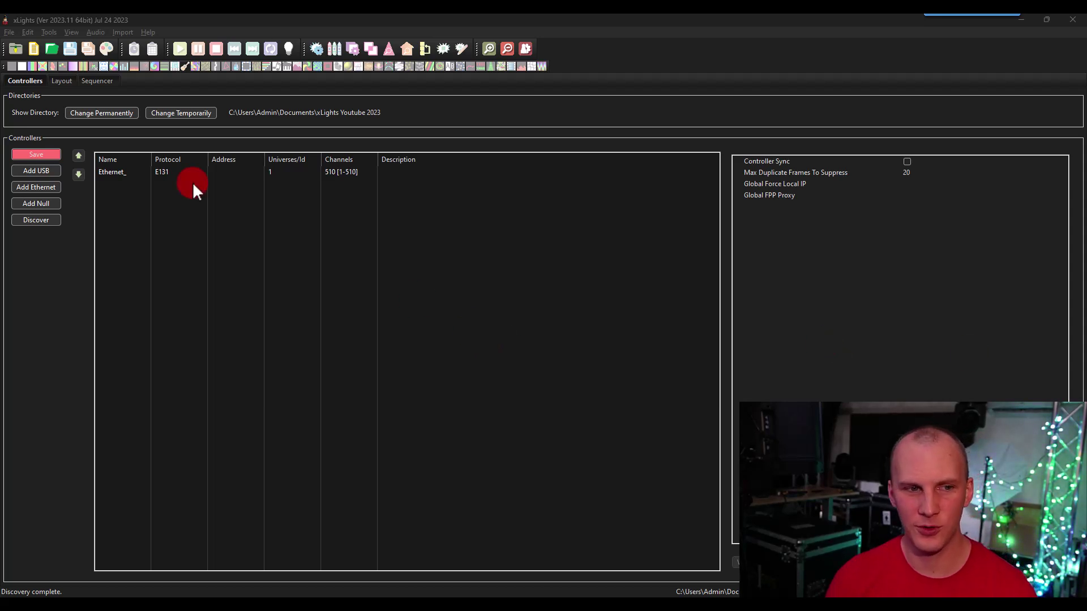
{"action": "left_click", "coordinate": [174, 172]}
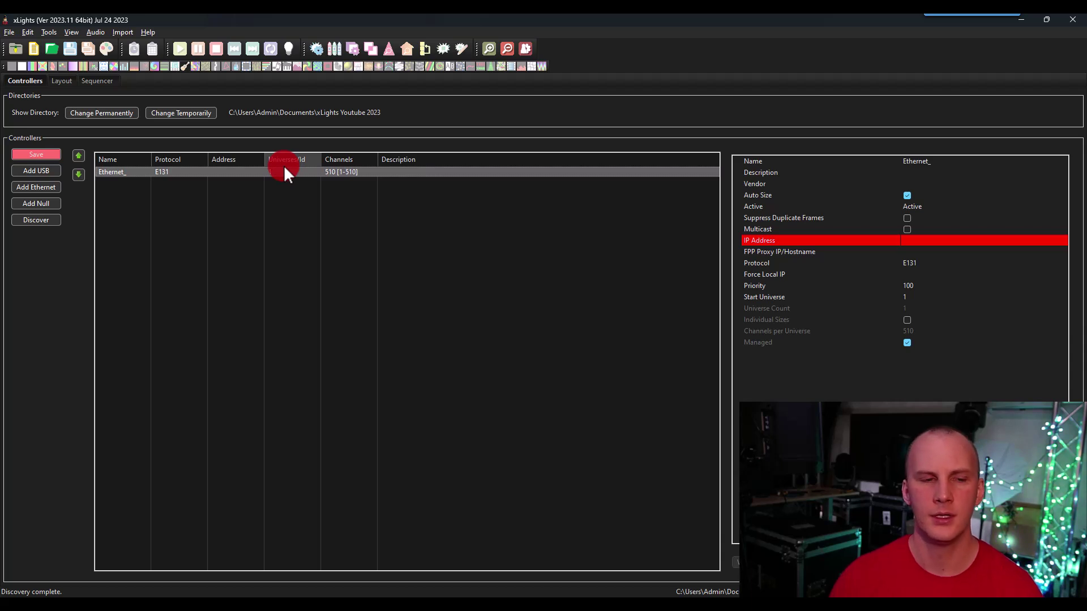
{"action": "left_click", "coordinate": [848, 175]}
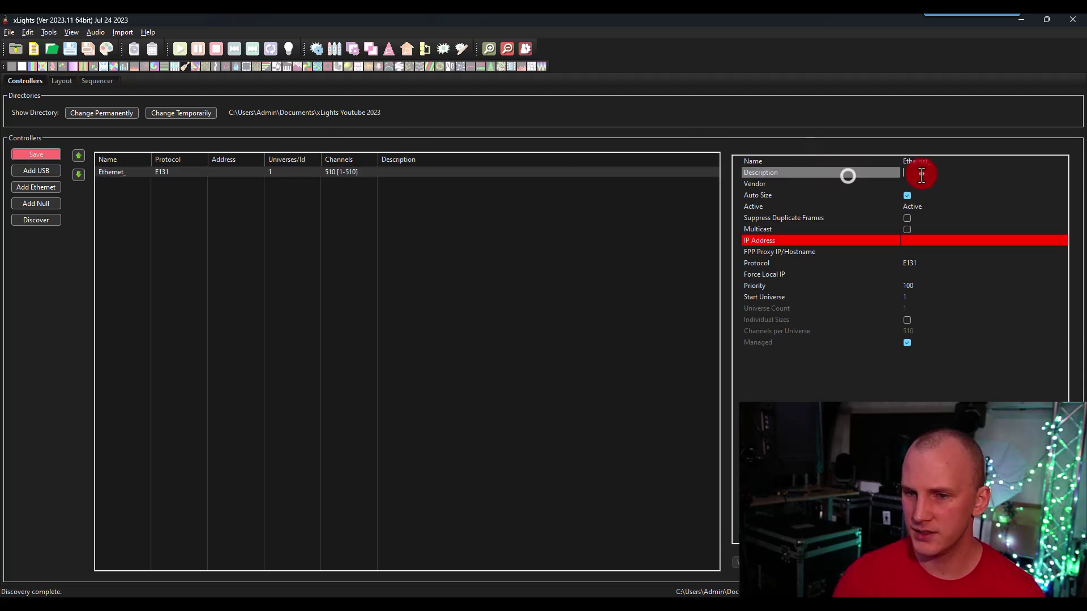
{"action": "left_click", "coordinate": [923, 160]}
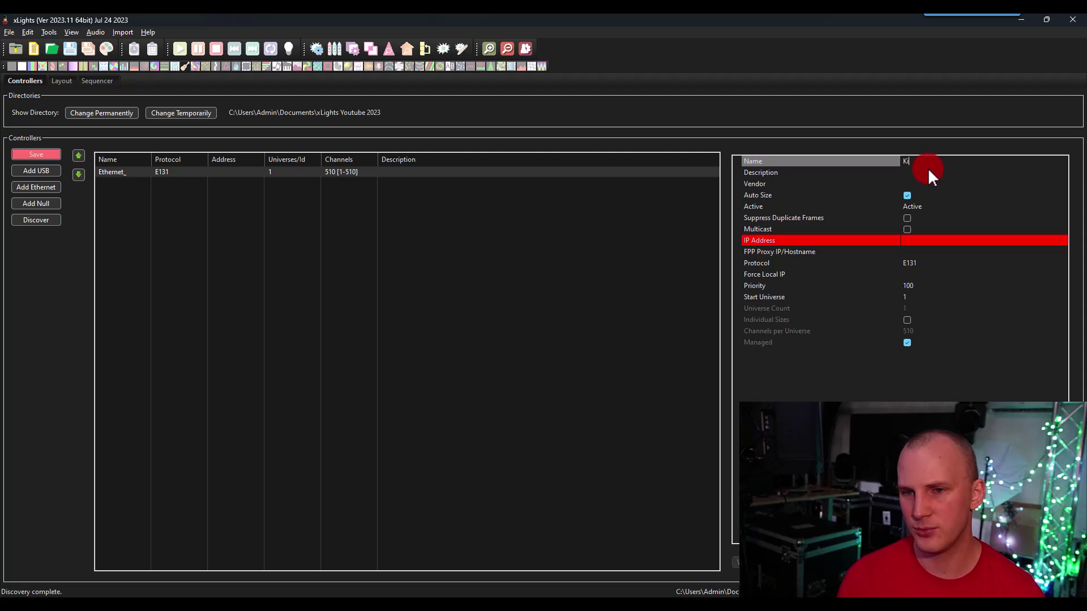
{"action": "type", "text": "Kulp K8"}
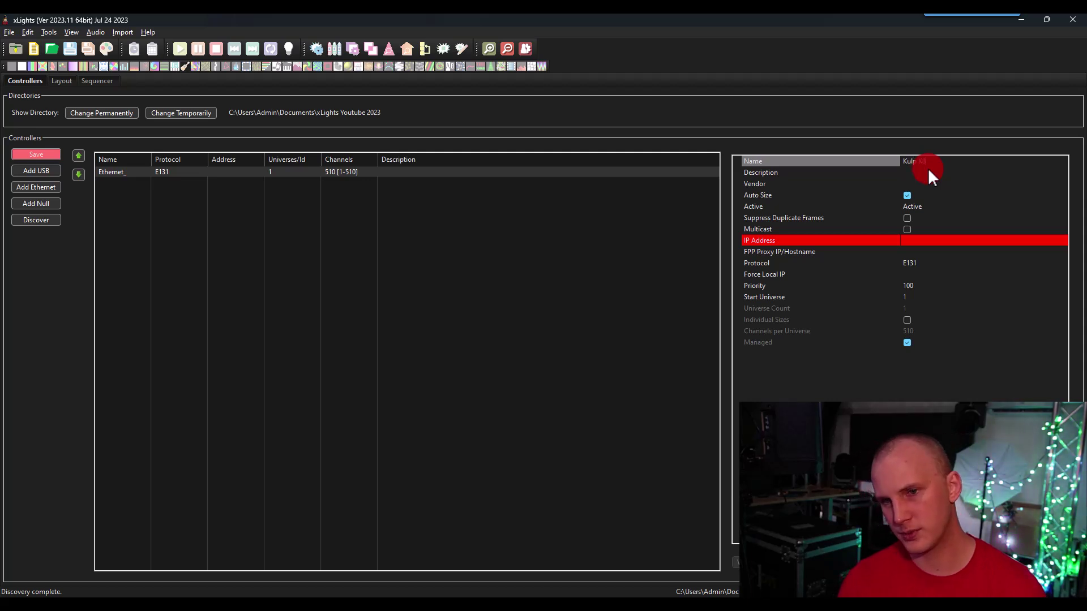
{"action": "key", "text": "Return"}
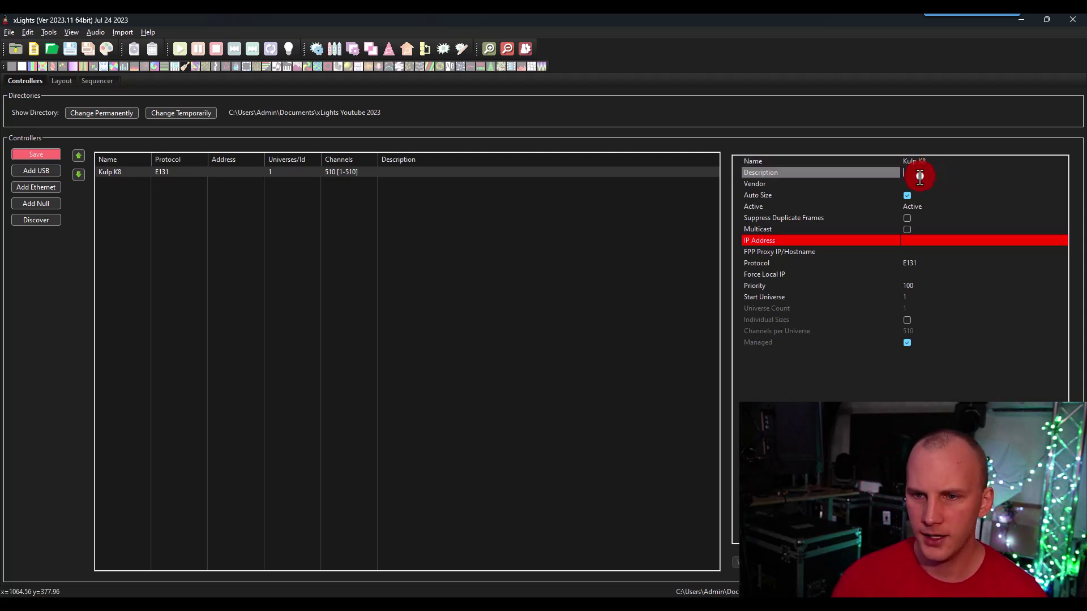
Step: Set the Kulp K8 controller's vendor to KulpLights and its model to K8-B
{"action": "left_click", "coordinate": [922, 179]}
{"action": "left_click", "coordinate": [922, 179]}
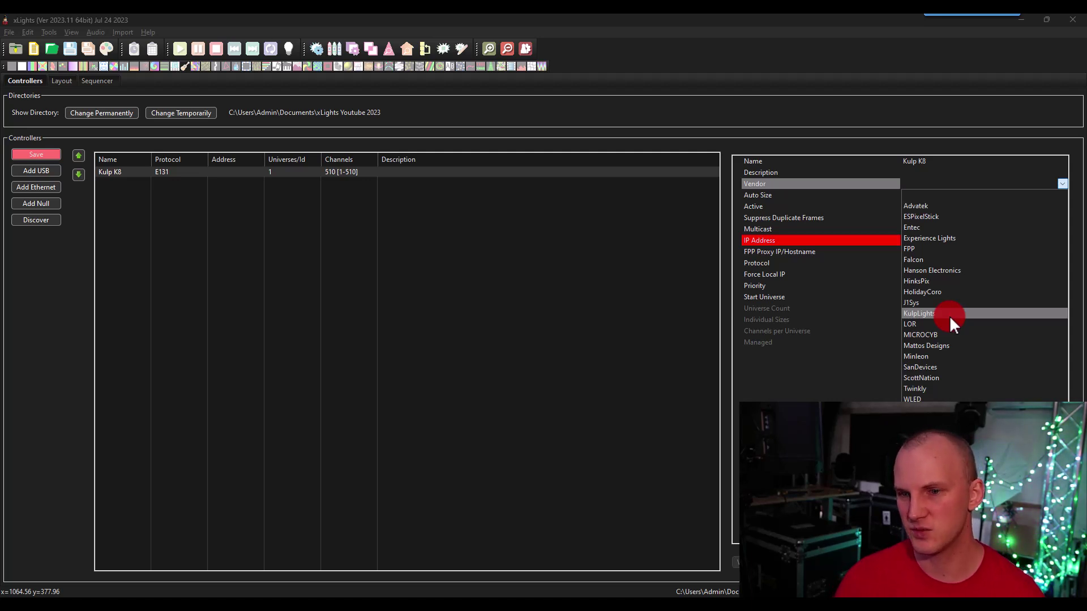
{"action": "left_click", "coordinate": [949, 315]}
{"action": "left_click", "coordinate": [921, 194]}
{"action": "left_click", "coordinate": [921, 194]}
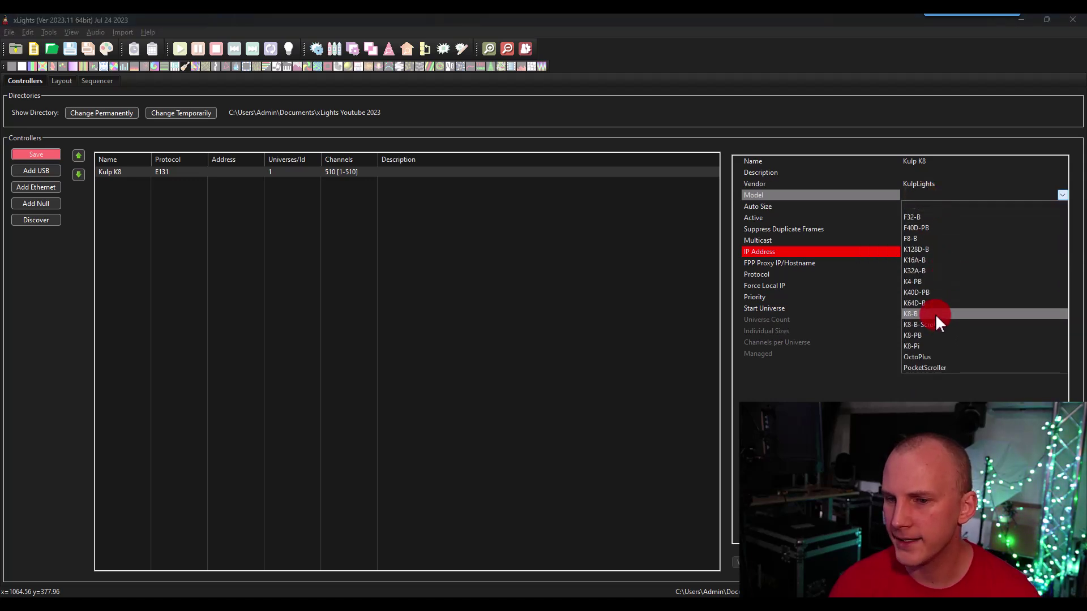
{"action": "left_click", "coordinate": [935, 314]}
Step: Set the Kulp K8 controller's variant to w/Expansion
{"action": "left_click", "coordinate": [923, 206]}
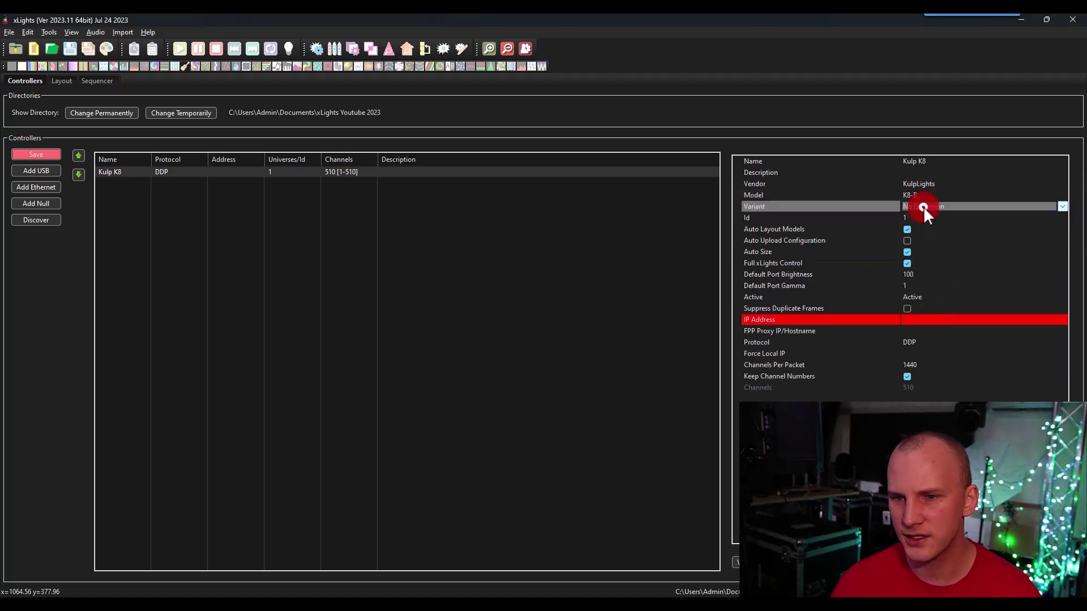
{"action": "left_click", "coordinate": [932, 209]}
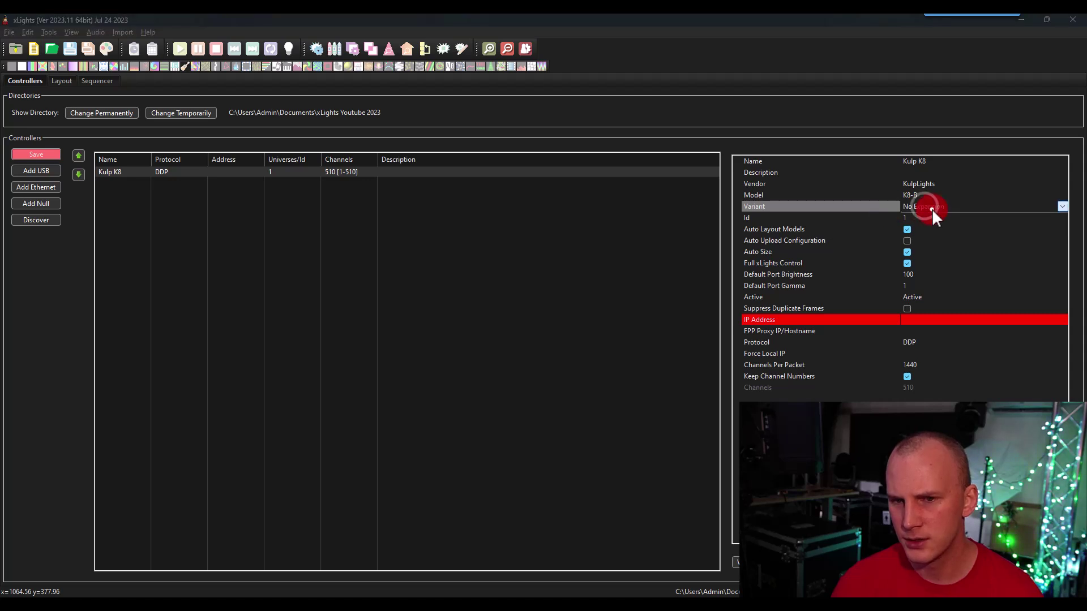
{"action": "left_click", "coordinate": [935, 225]}
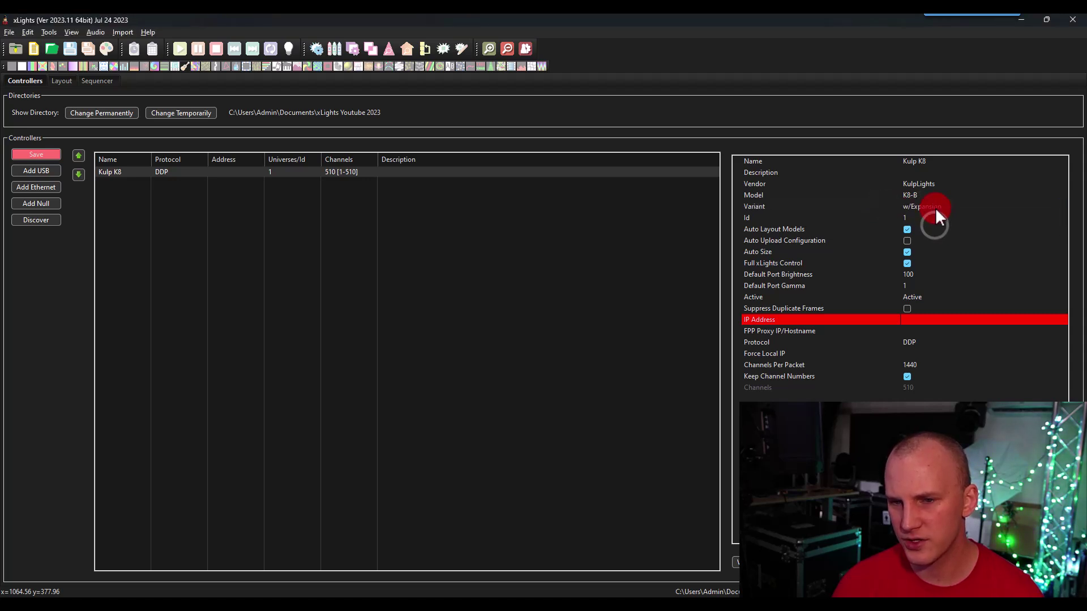
{"action": "left_click", "coordinate": [935, 207]}
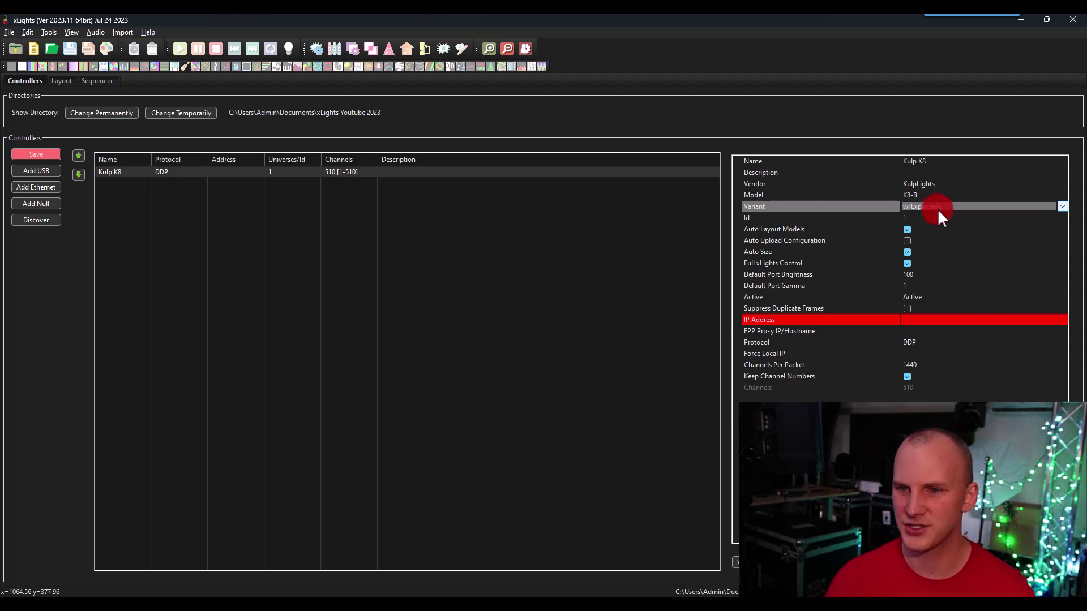
Step: Enable Auto Upload Configuration for the Kulp K8 controller, keeping its Id at 1 and Auto Layout Models on
{"action": "left_click", "coordinate": [940, 217]}
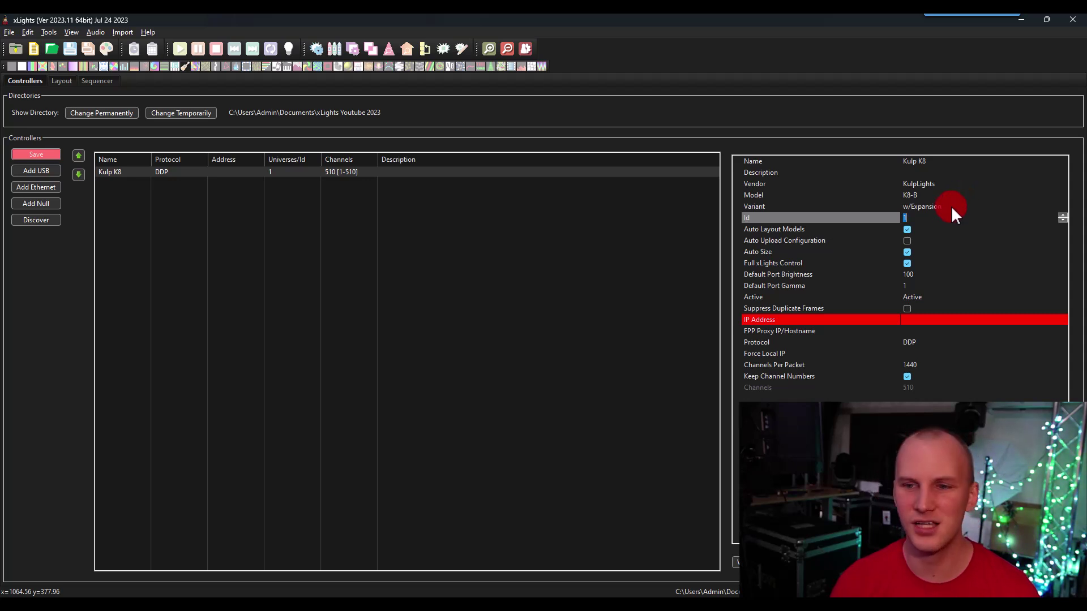
{"action": "left_click", "coordinate": [948, 216]}
{"action": "left_click", "coordinate": [845, 218]}
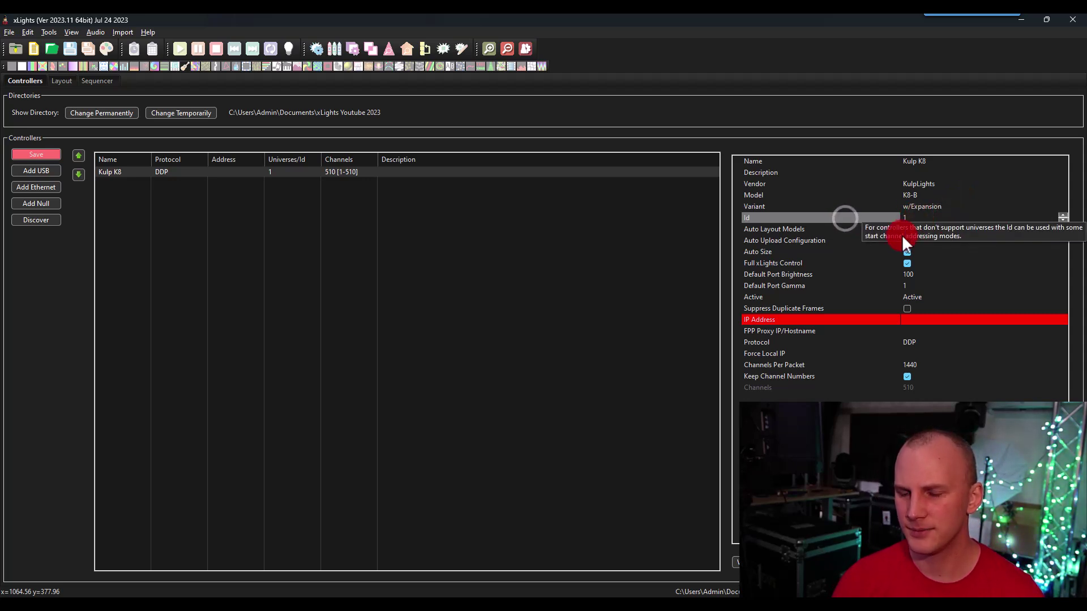
{"action": "left_click", "coordinate": [843, 230]}
{"action": "left_click", "coordinate": [901, 232]}
{"action": "left_click", "coordinate": [815, 233]}
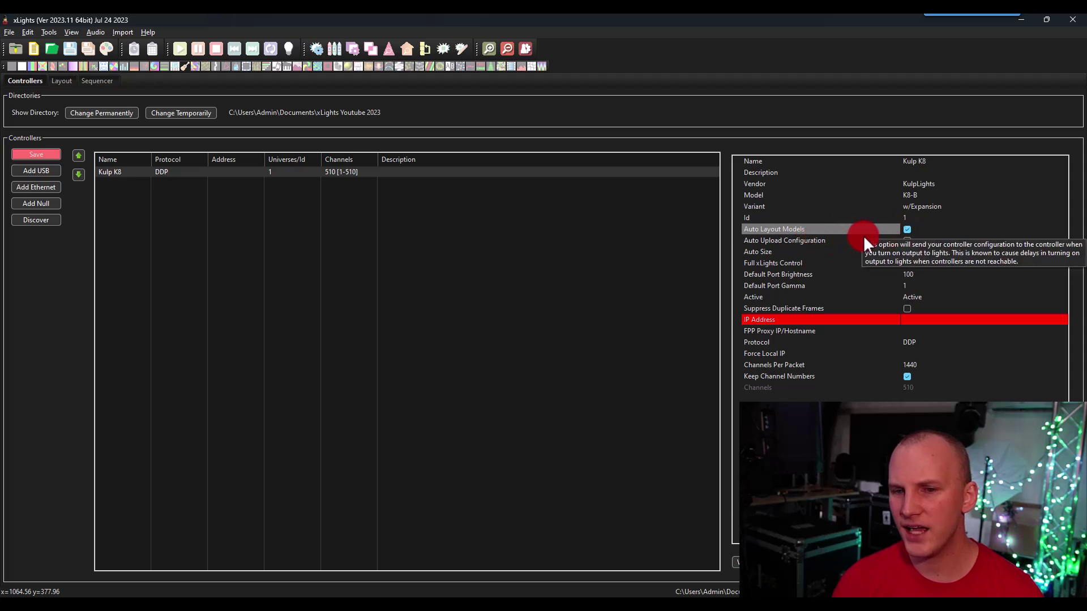
{"action": "left_click", "coordinate": [909, 239]}
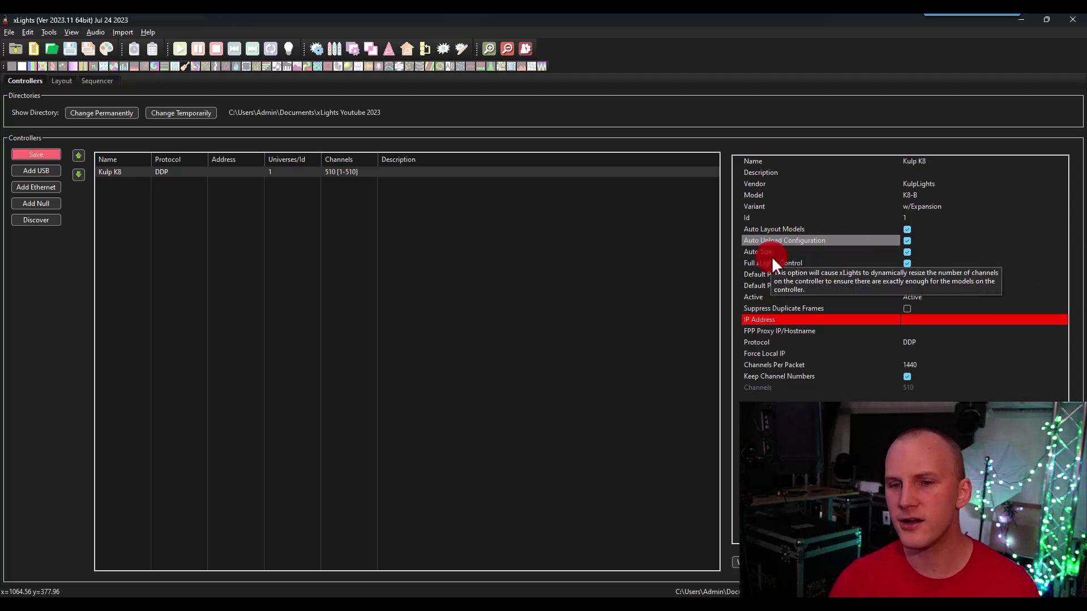
{"action": "left_click", "coordinate": [842, 263]}
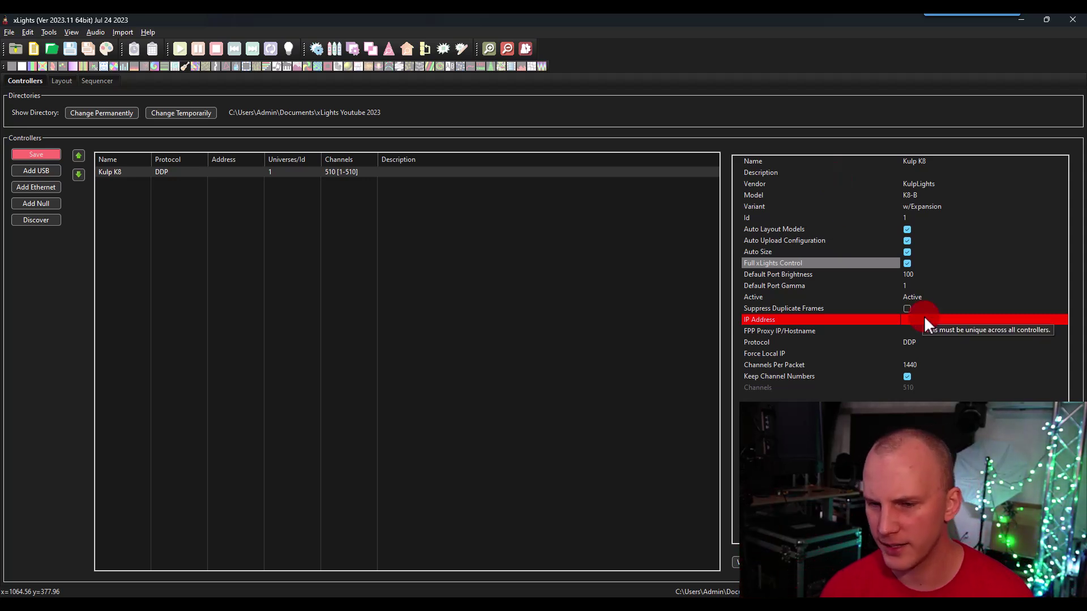
Step: Set the Kulp K8 controller's IP address to 192.168.0.156 and save the controller setup
{"action": "left_click", "coordinate": [905, 320]}
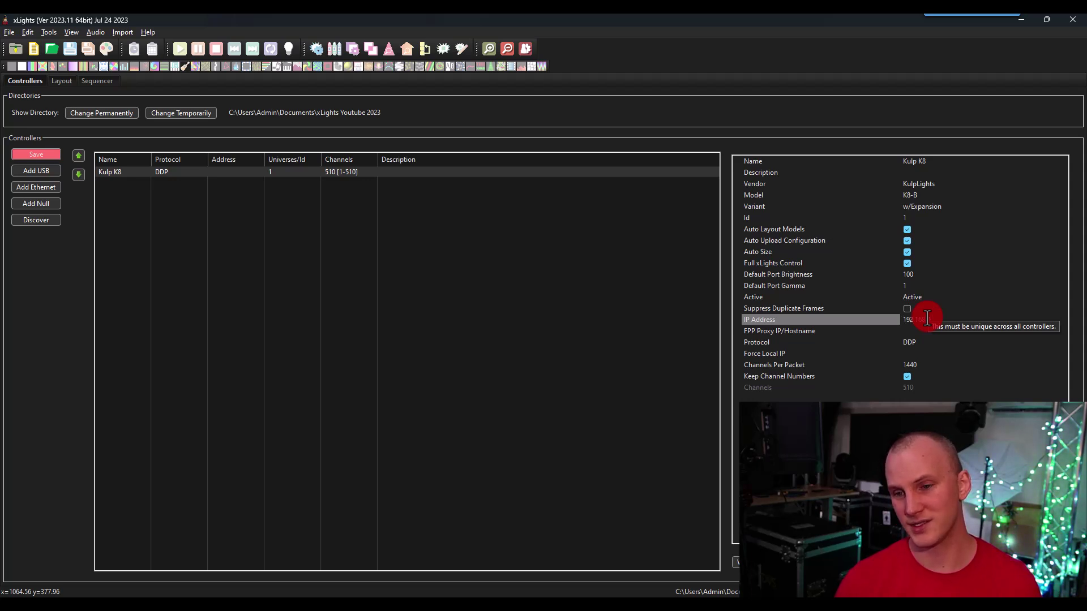
{"action": "type", "text": ".1.141"}
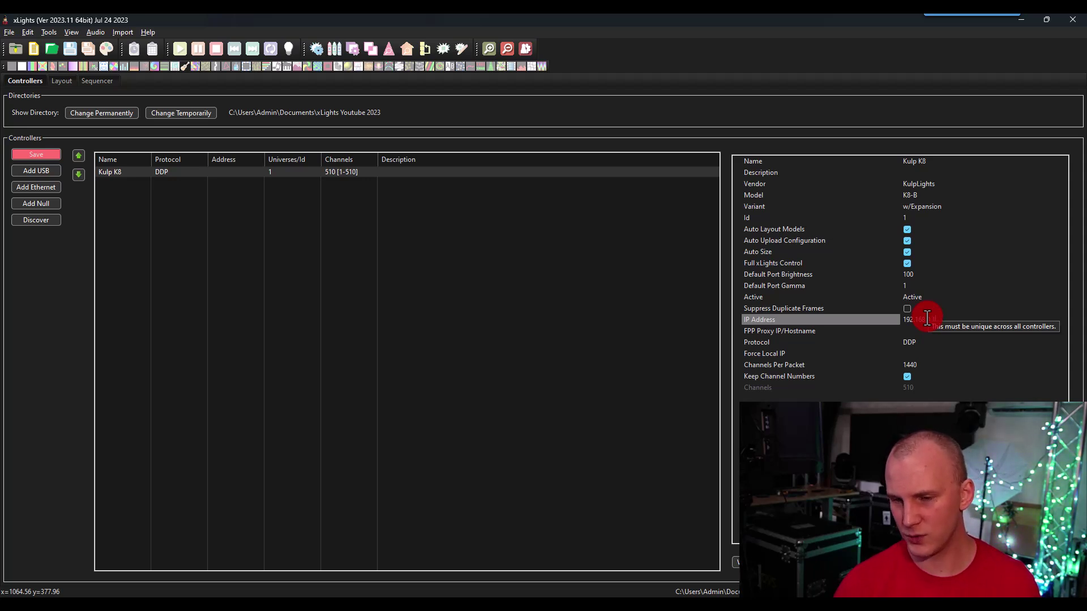
{"action": "key", "text": "Return"}
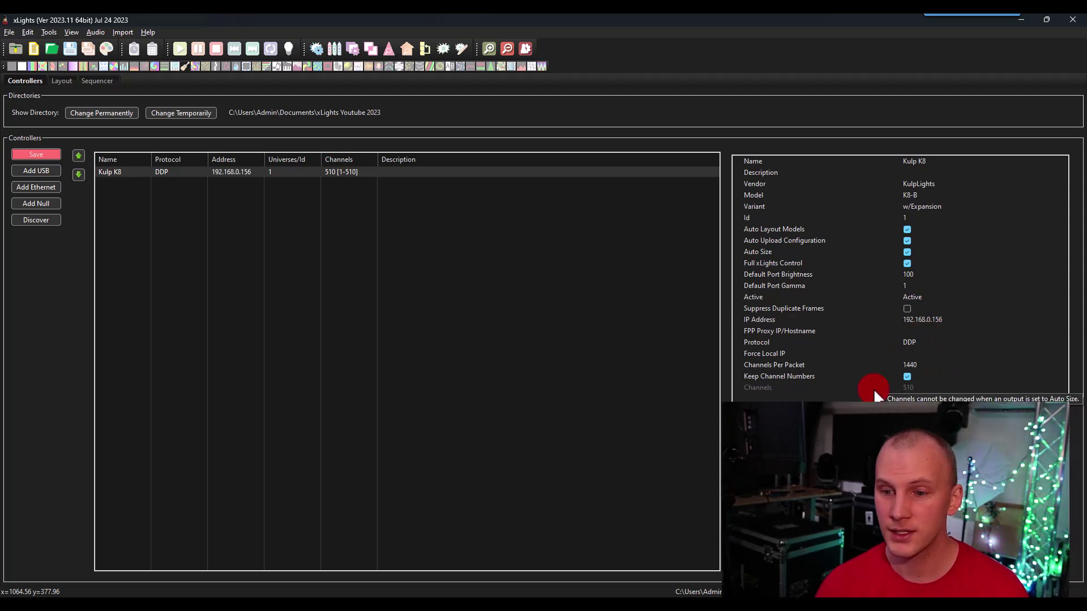
{"action": "left_click", "coordinate": [26, 155]}
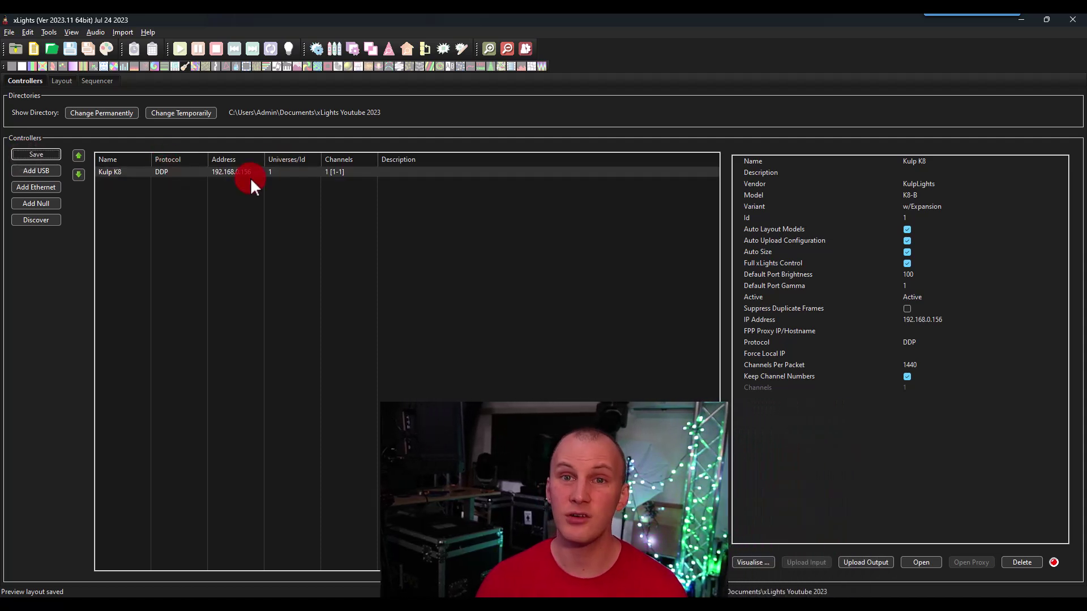
{"action": "left_click", "coordinate": [231, 173]}
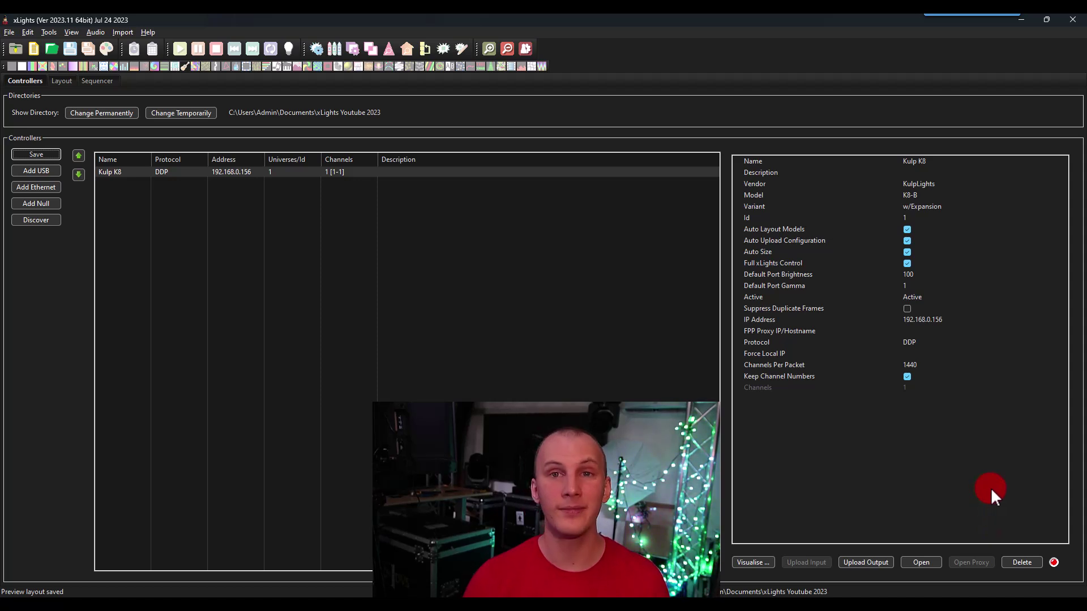
Step: Discover the controllers on the network and view the properties of the discovered FPP controller at 192.168.0.231
{"action": "left_click", "coordinate": [32, 221]}
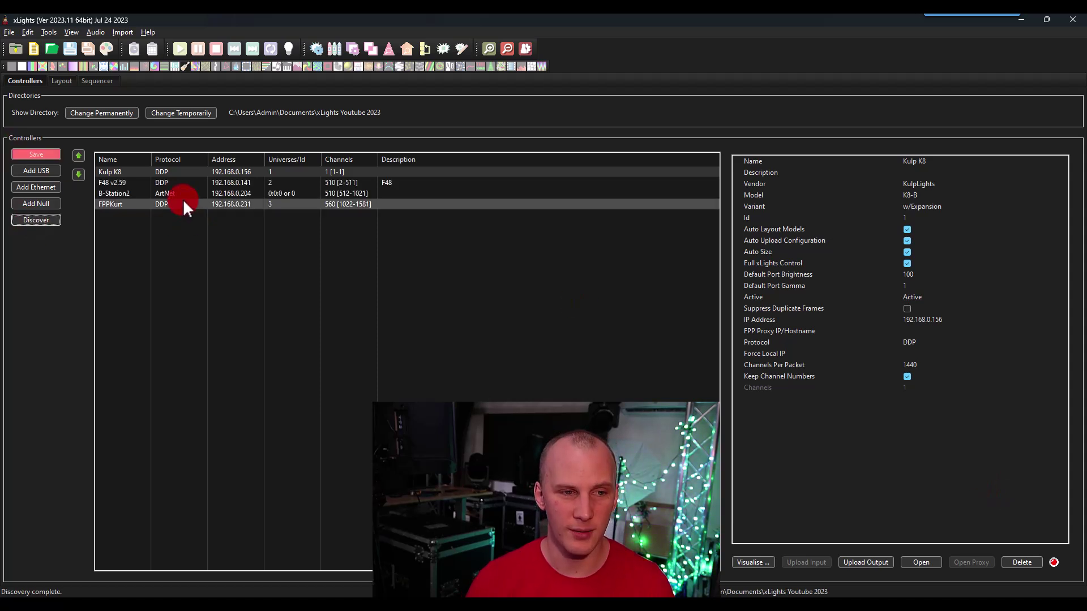
{"action": "left_click", "coordinate": [181, 195]}
{"action": "left_click", "coordinate": [175, 202]}
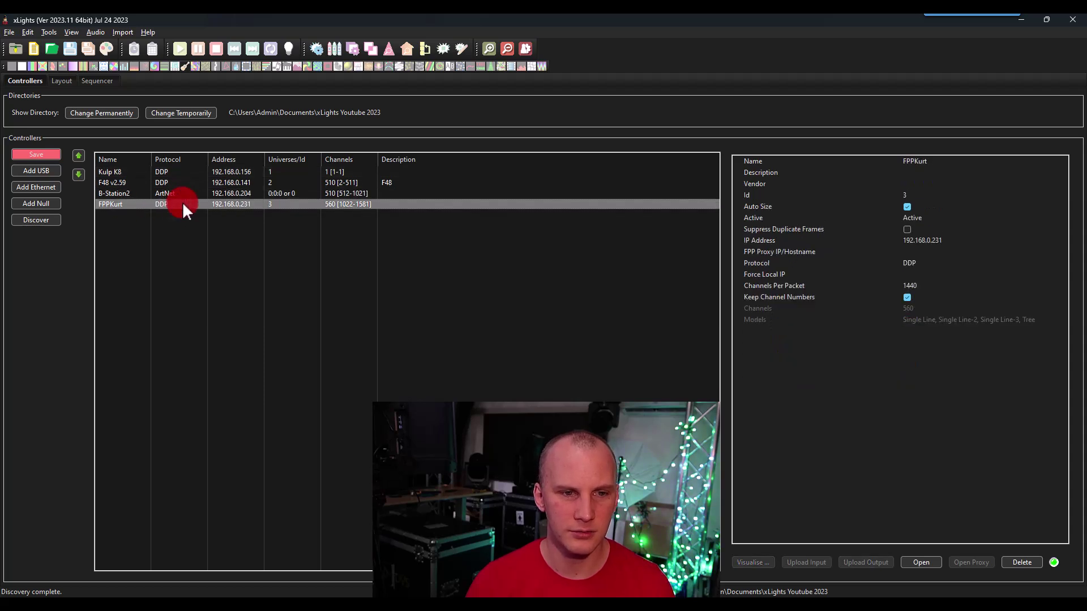
Step: Delete the discovered B-Station2 controller and the FPP controller at 192.168.0.231
{"action": "left_click", "coordinate": [150, 193]}
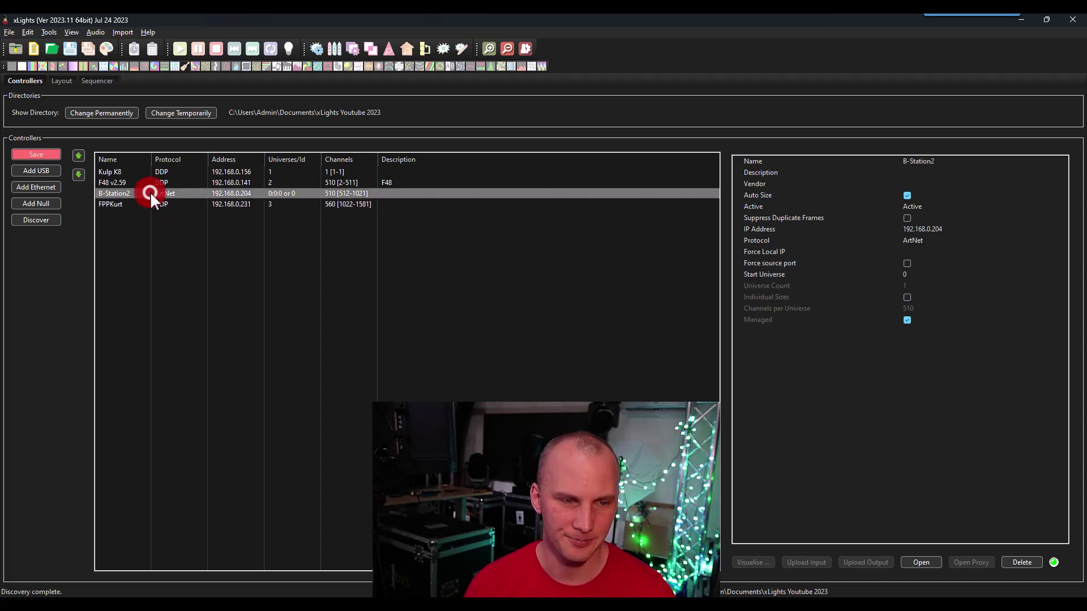
{"action": "key", "text": "Delete"}
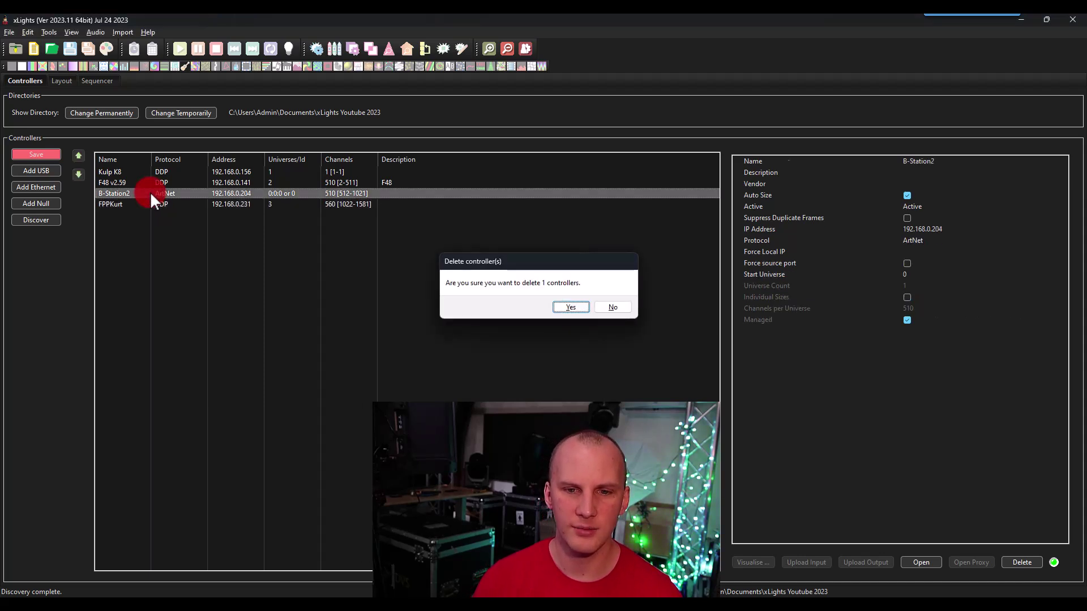
{"action": "key", "text": "Return"}
{"action": "left_click", "coordinate": [151, 194]}
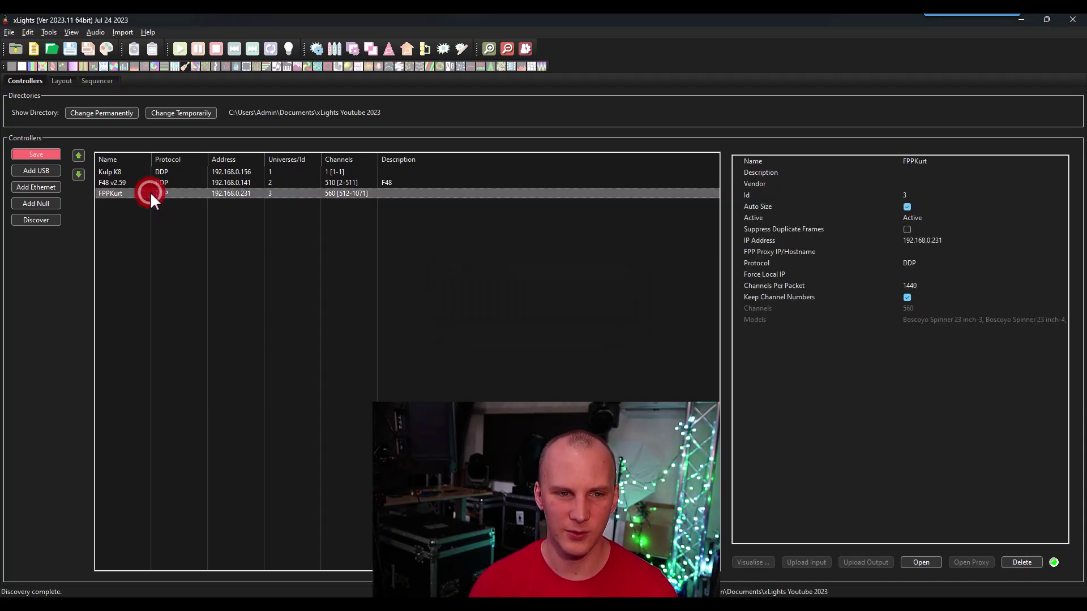
{"action": "key", "text": "Delete"}
{"action": "key", "text": "Return"}
Step: Set the model of the discovered Falcon controller F48 v2.59 to F48
{"action": "left_click", "coordinate": [151, 182]}
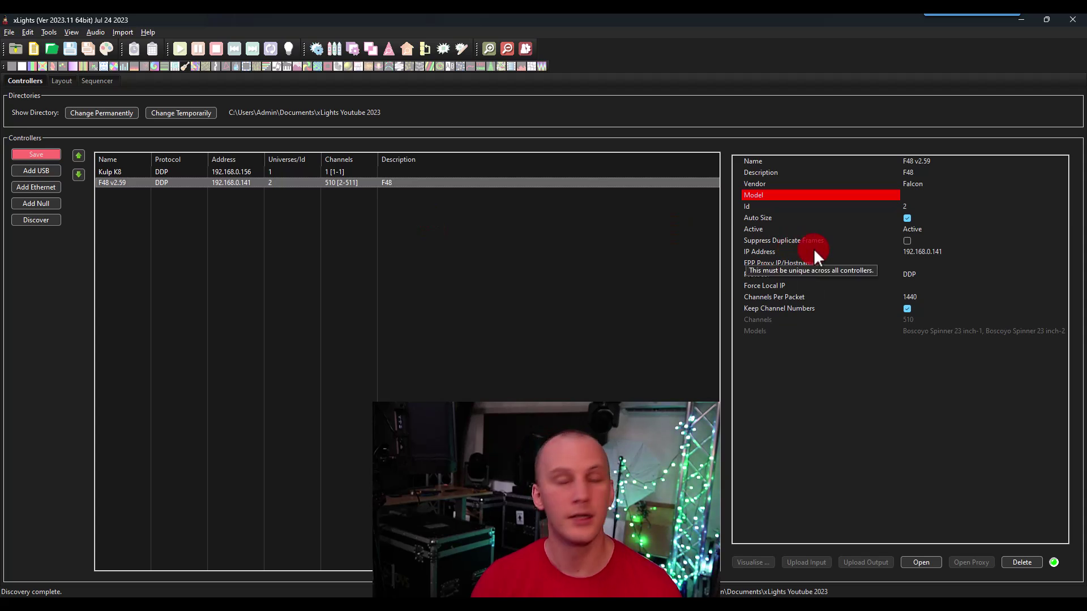
{"action": "left_click", "coordinate": [913, 196]}
{"action": "left_click", "coordinate": [919, 190]}
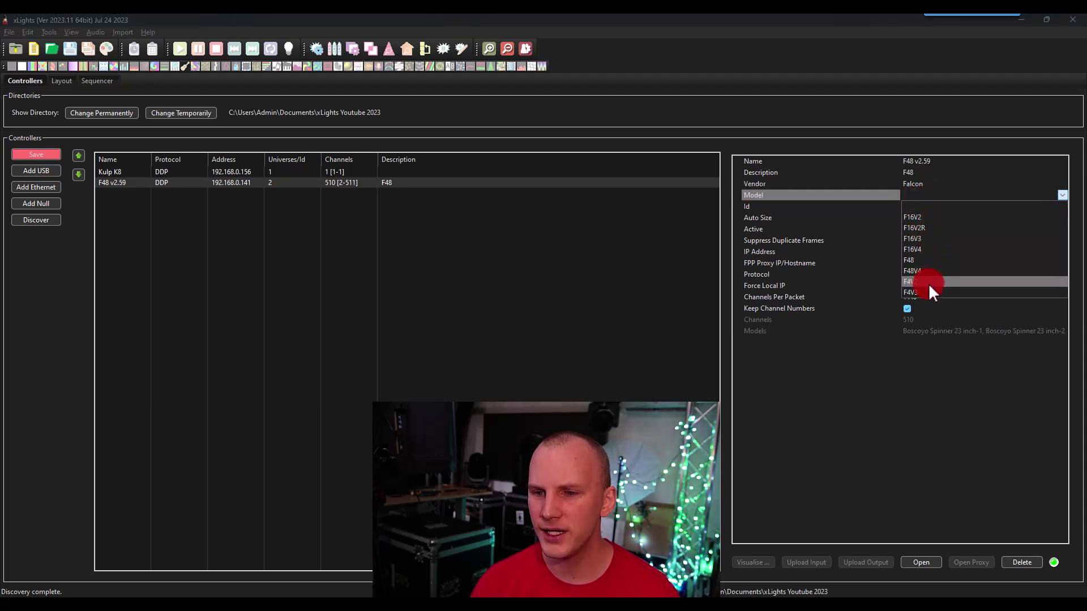
{"action": "left_click", "coordinate": [929, 262]}
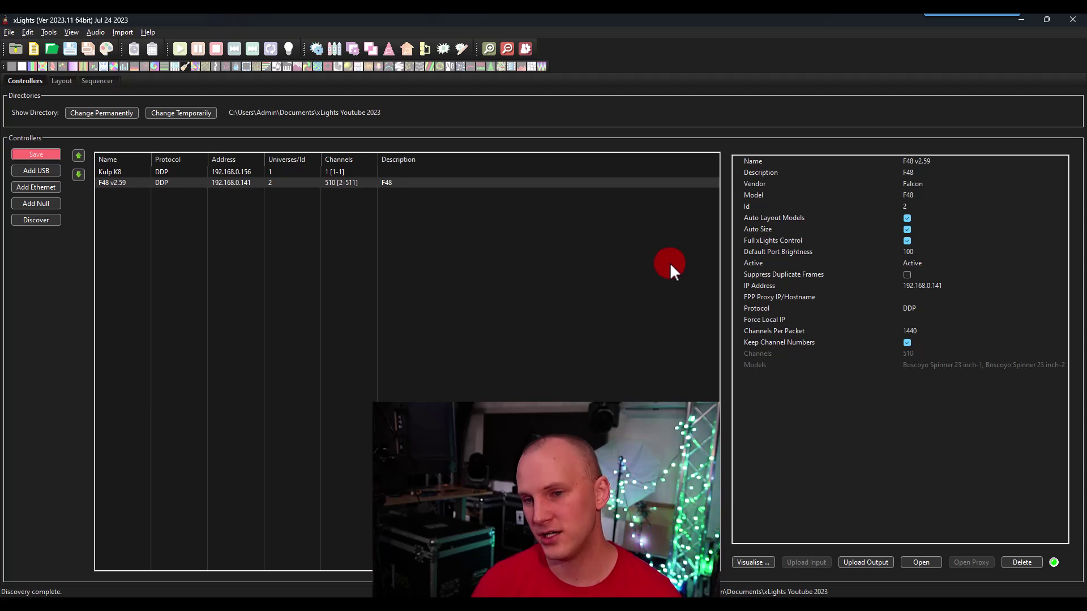
Step: Review the F48 controller's Full xLights Control, Default Port Brightness and Auto Layout Models settings, and save the controller setup
{"action": "left_click", "coordinate": [783, 239]}
{"action": "left_click", "coordinate": [830, 251]}
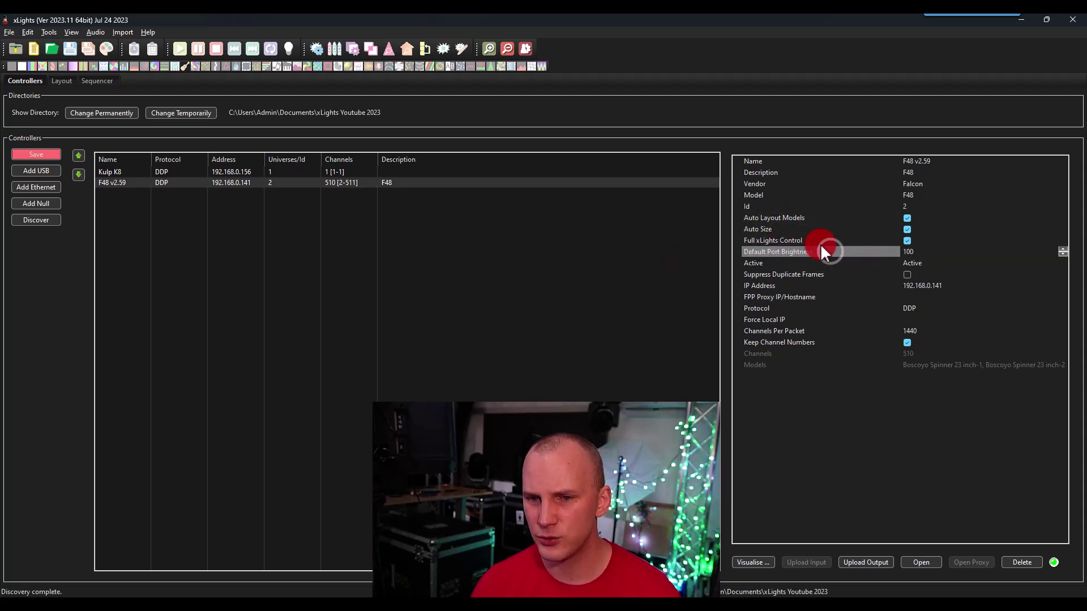
{"action": "left_click", "coordinate": [777, 214]}
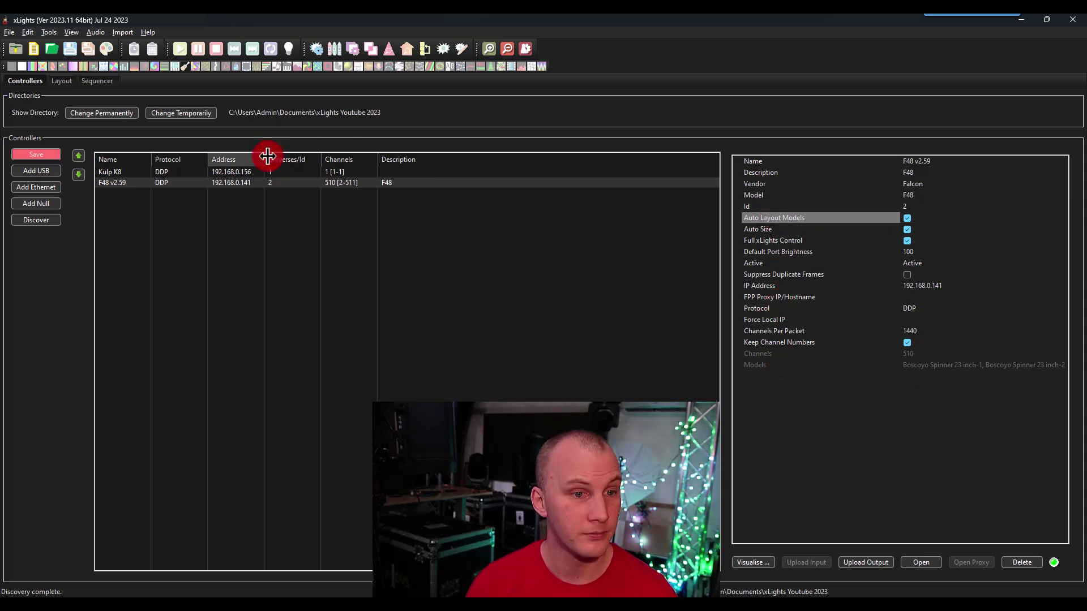
{"action": "left_click", "coordinate": [43, 154]}
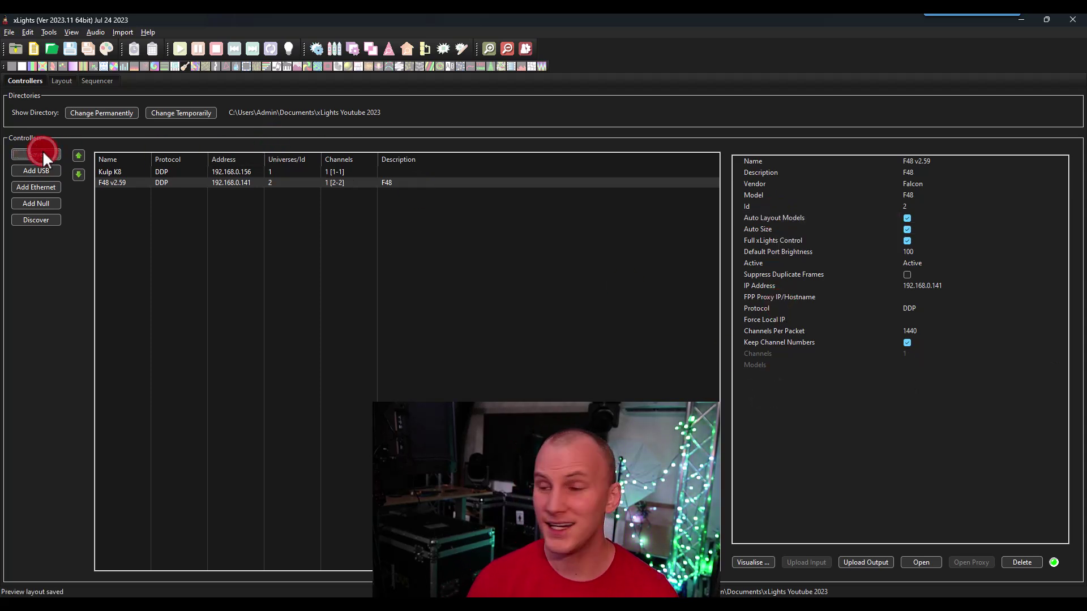
Step: Examine the models in the house layout, and the Kulp K8's available ports and unassigned models in its visualiser
{"action": "left_click", "coordinate": [62, 81]}
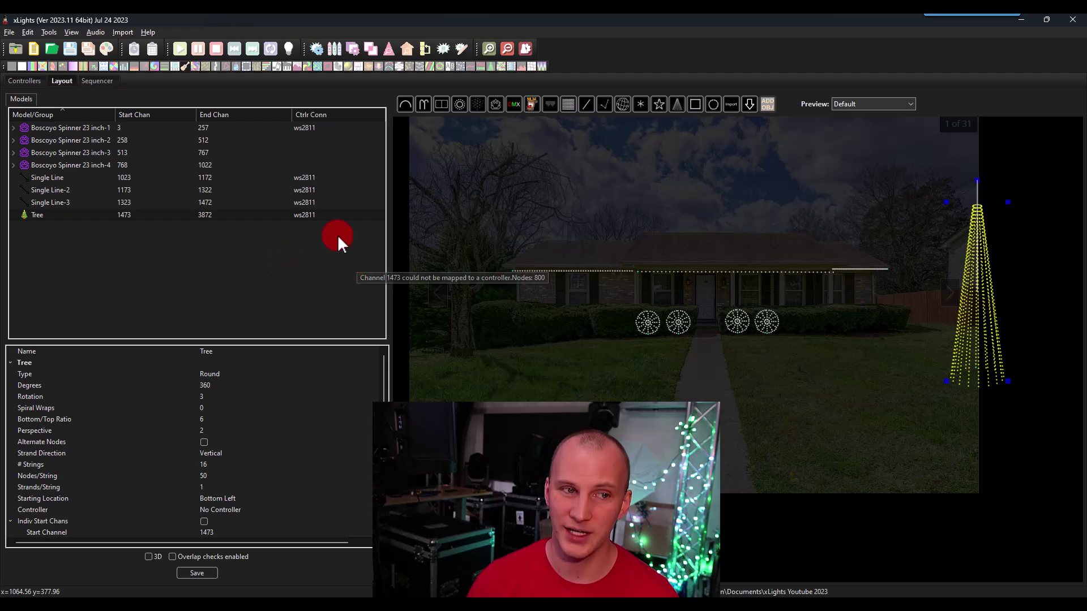
{"action": "left_click", "coordinate": [37, 78]}
{"action": "left_click", "coordinate": [227, 173]}
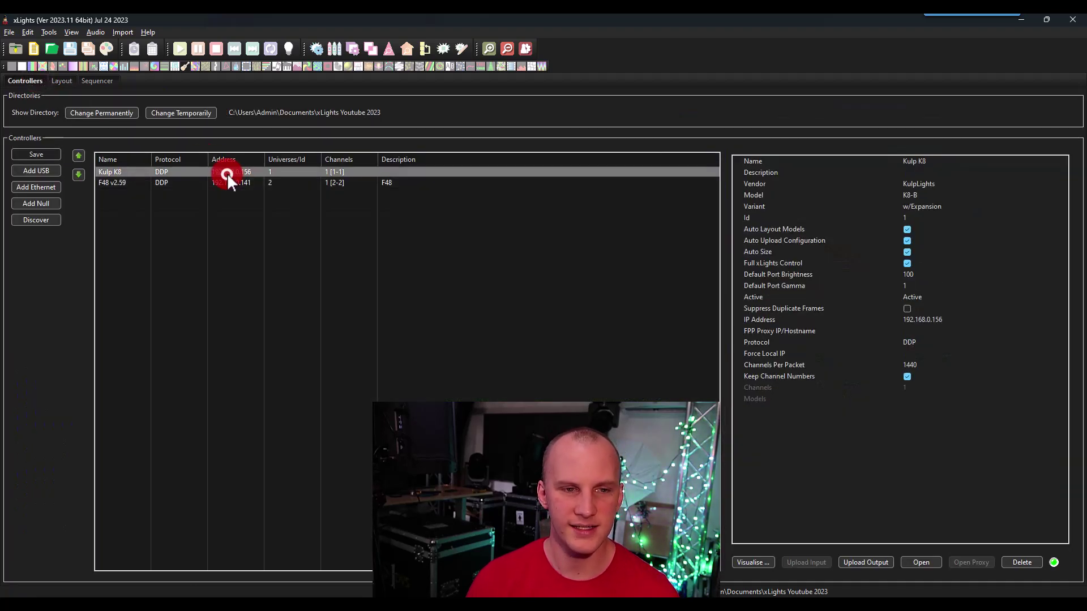
{"action": "left_click", "coordinate": [763, 559]}
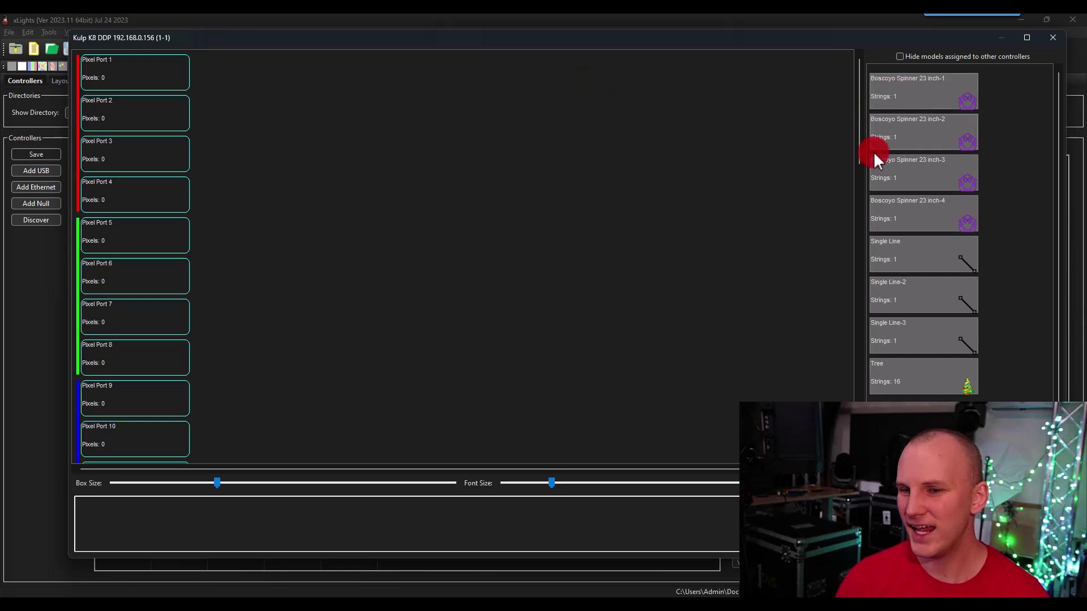
{"action": "mouse_move", "coordinate": [889, 369]}
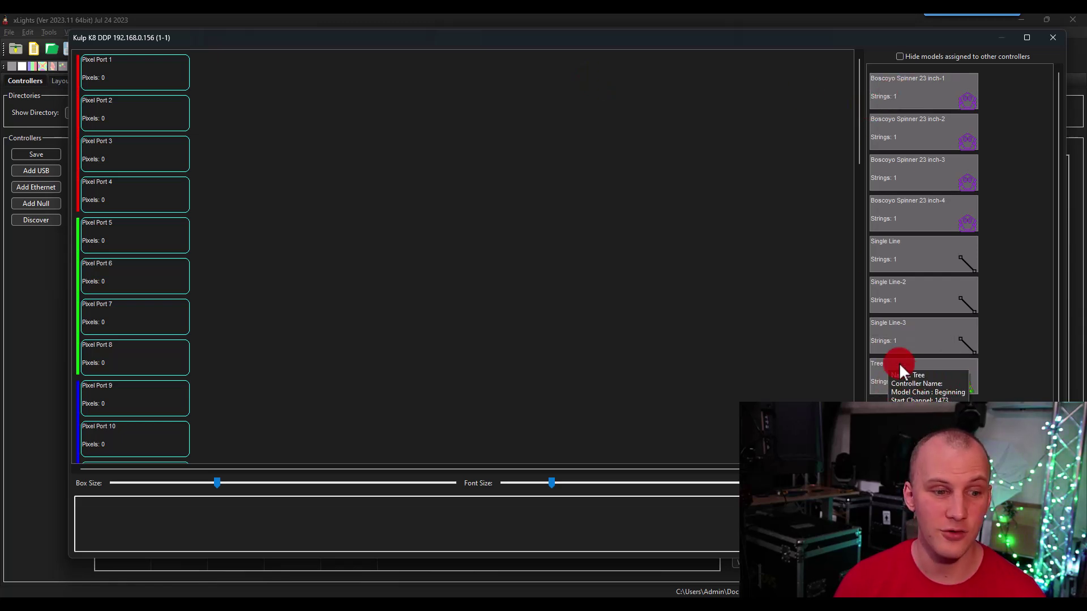
{"action": "scroll", "coordinate": [529, 274], "scroll_direction": "down", "scroll_amount": 10}
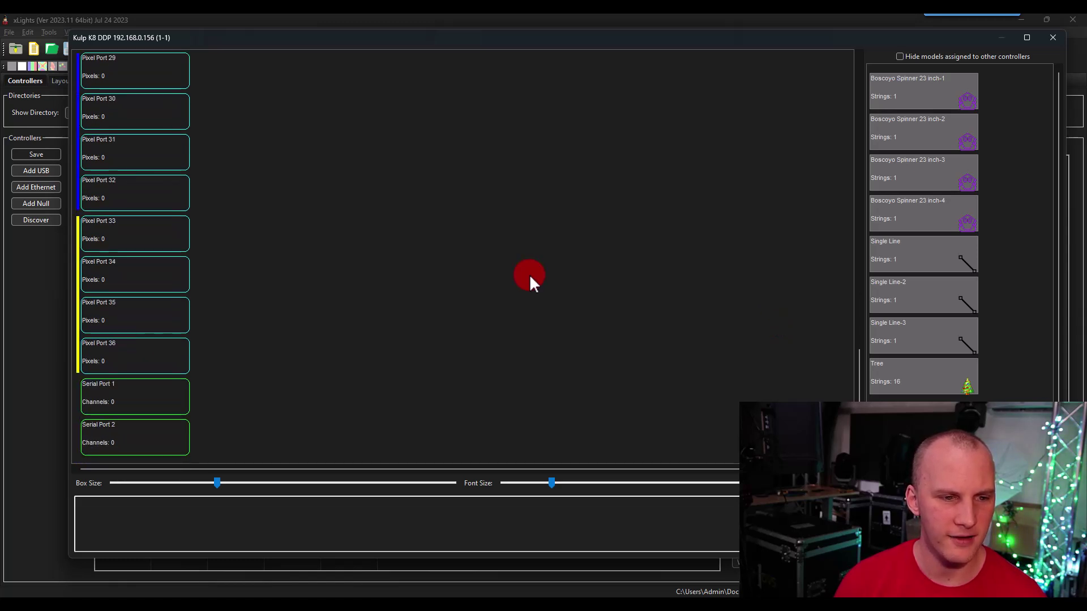
{"action": "scroll", "coordinate": [158, 363], "scroll_direction": "up", "scroll_amount": 10}
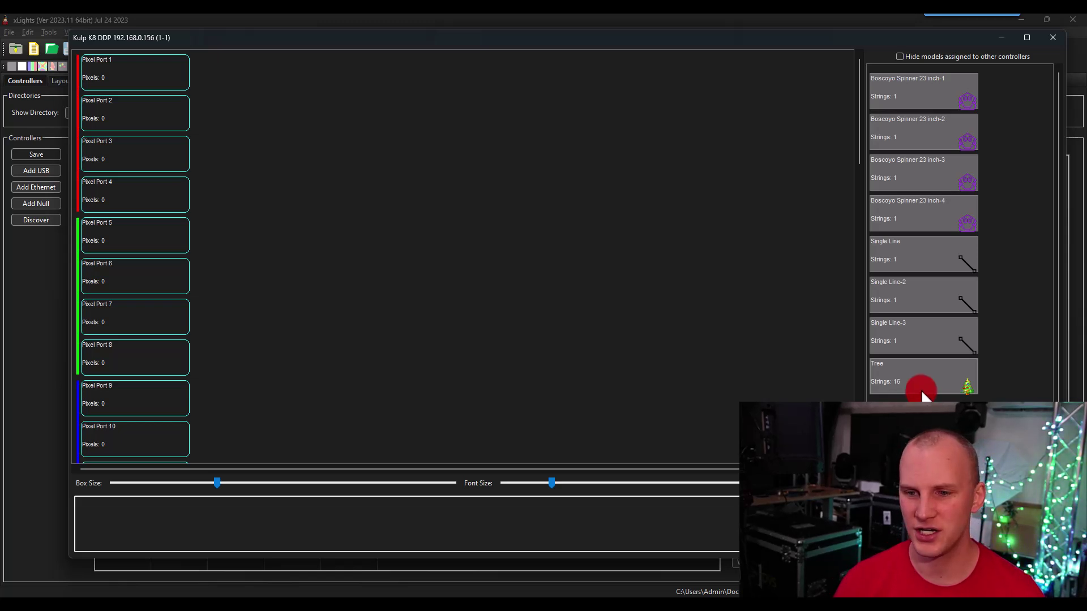
{"action": "left_click", "coordinate": [1053, 38]}
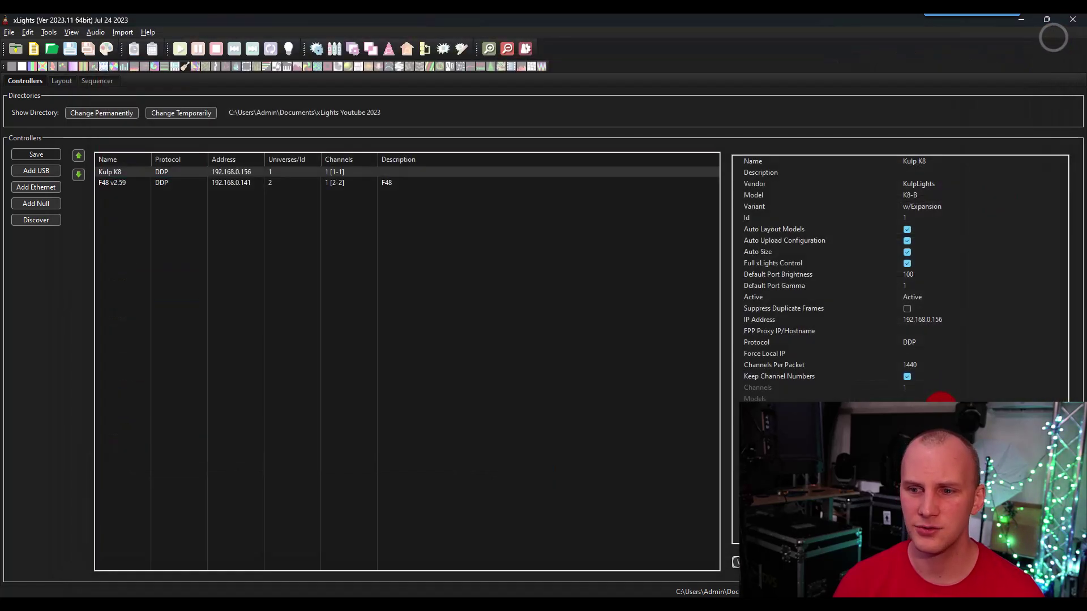
Step: Set the Tree model's Degrees to 180 in the house layout
{"action": "left_click", "coordinate": [61, 78]}
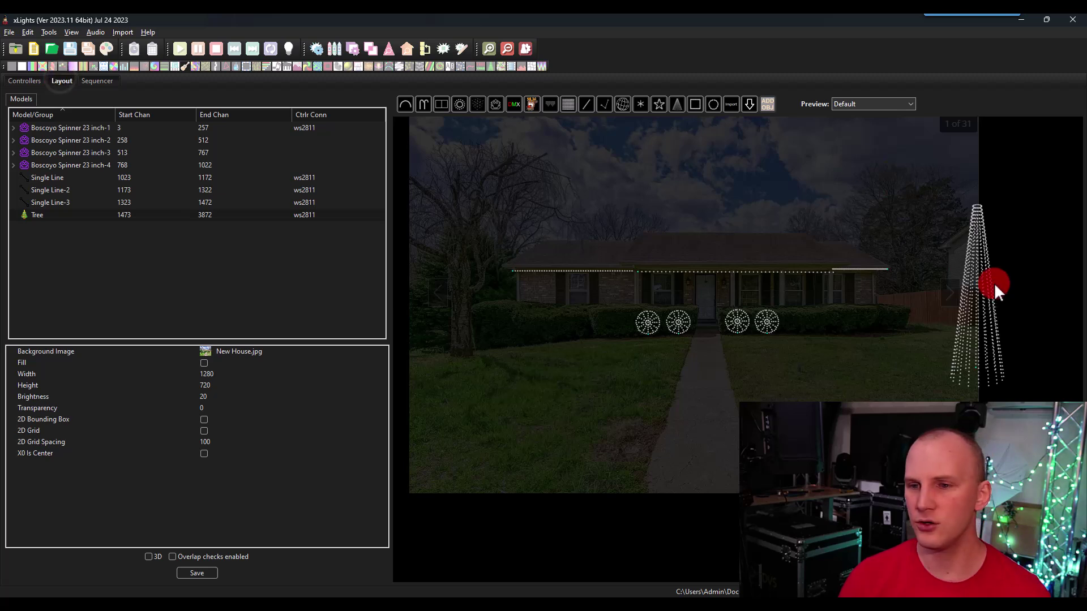
{"action": "left_click", "coordinate": [997, 284]}
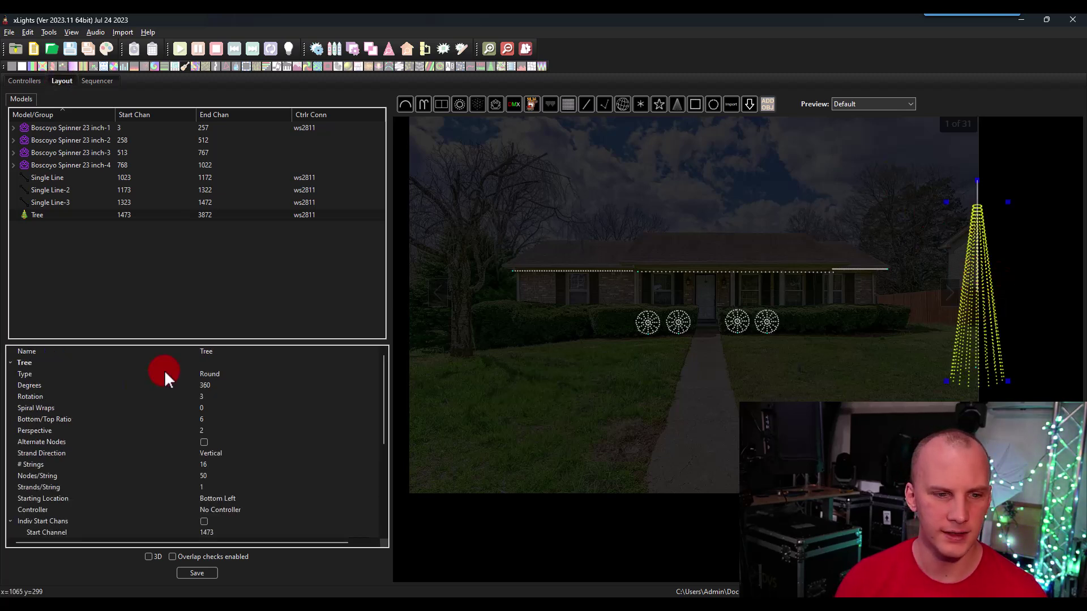
{"action": "left_click", "coordinate": [206, 385]}
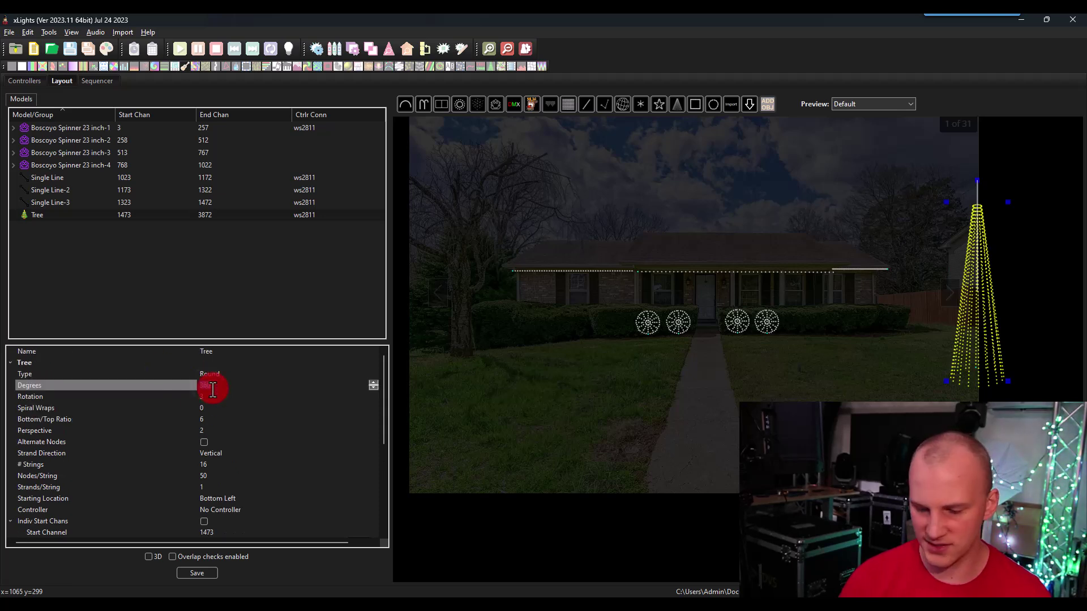
{"action": "key", "text": "Return"}
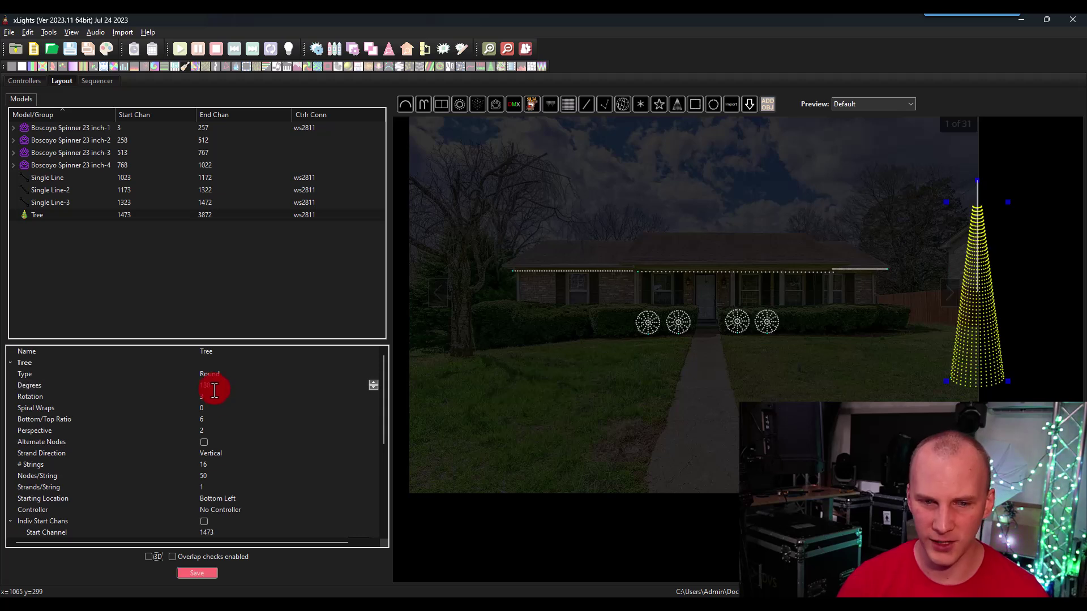
Step: Review the Tree model's string settings and set its # Strings to 8
{"action": "left_click", "coordinate": [221, 398]}
{"action": "left_click", "coordinate": [221, 428]}
{"action": "left_click", "coordinate": [225, 463]}
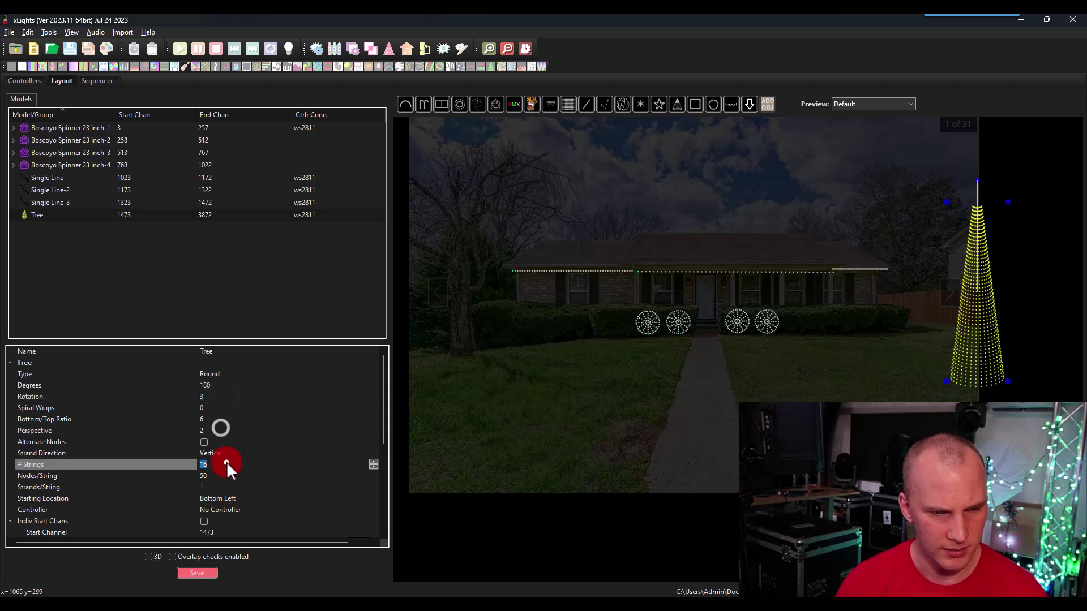
{"action": "left_click", "coordinate": [216, 478]}
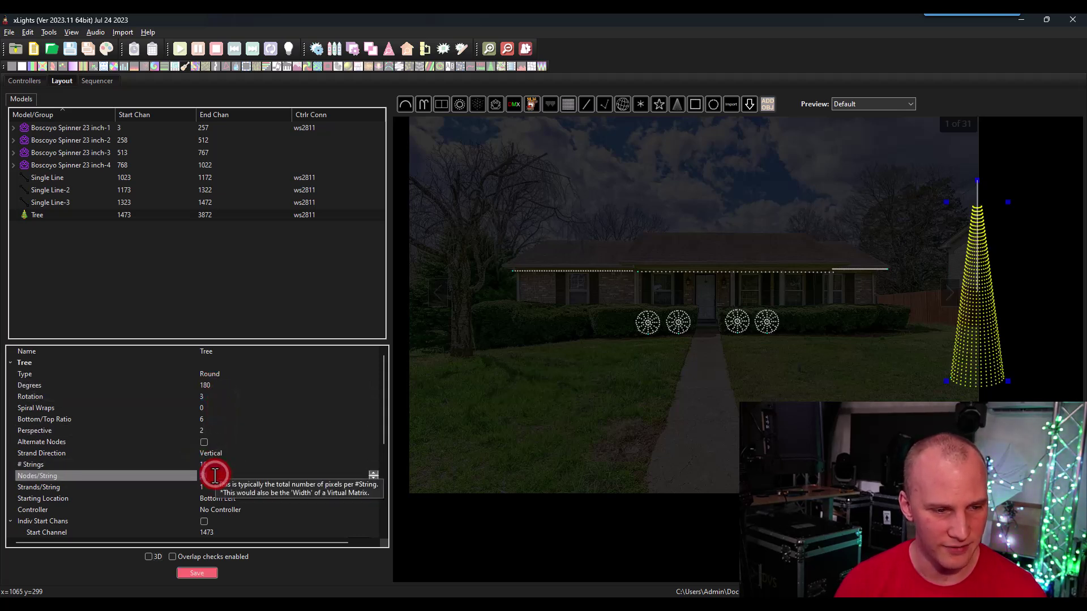
{"action": "left_click", "coordinate": [217, 487]}
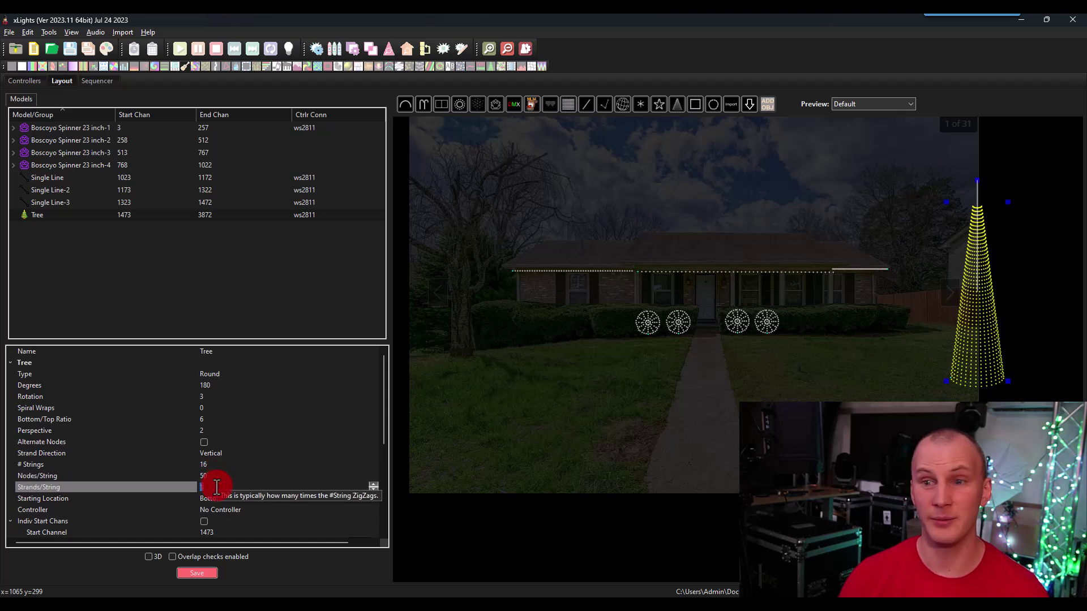
{"action": "left_click", "coordinate": [221, 467]}
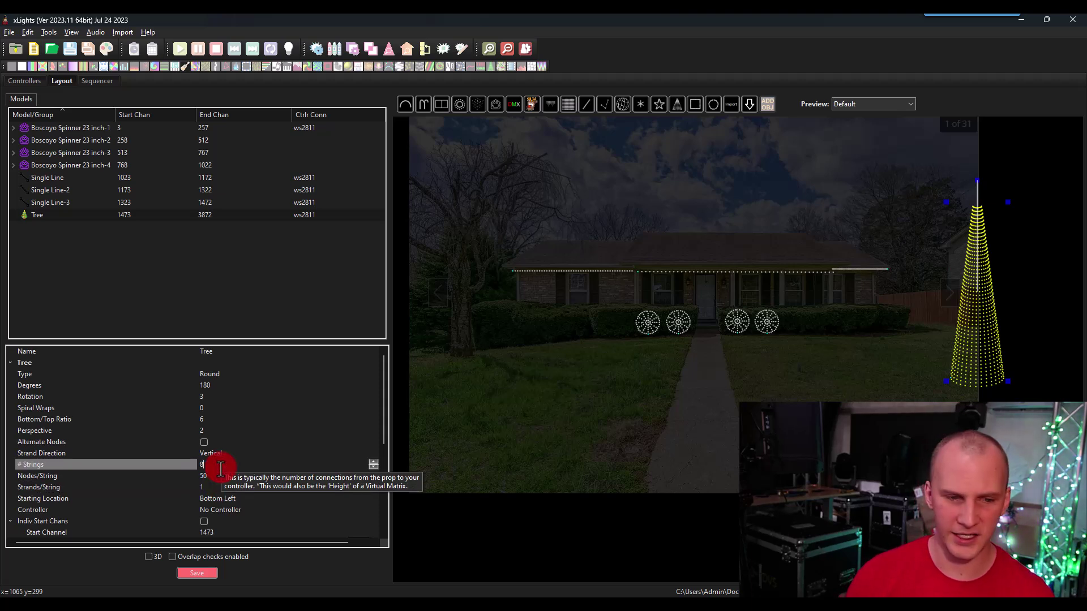
{"action": "key", "text": "Return"}
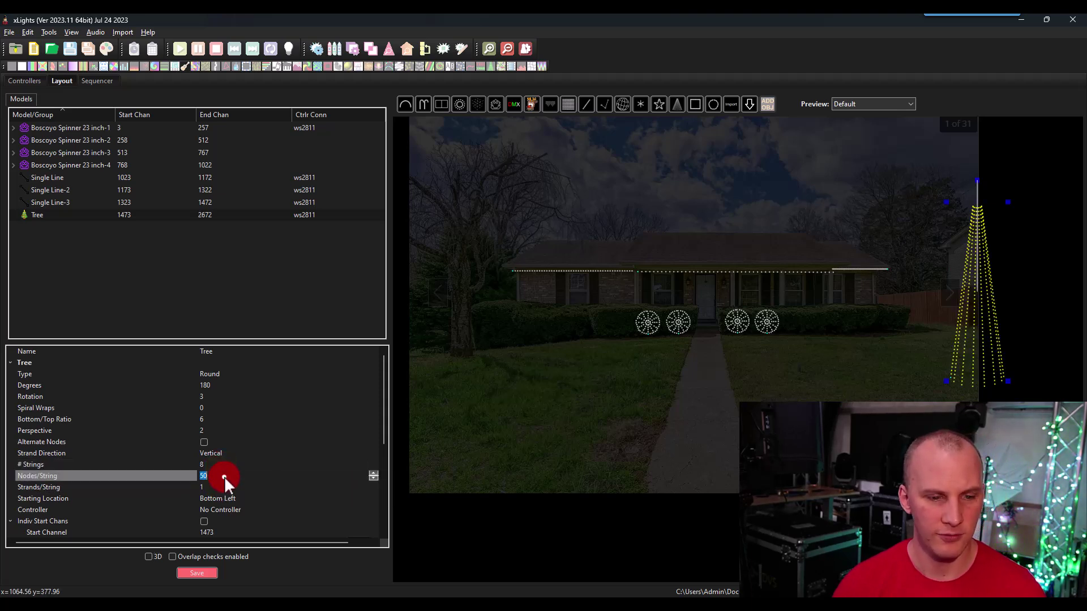
Step: Set the Tree's Nodes/String to 100 and Strands/String to 2, and save the layout
{"action": "type", "text": "100"}
{"action": "key", "text": "Return"}
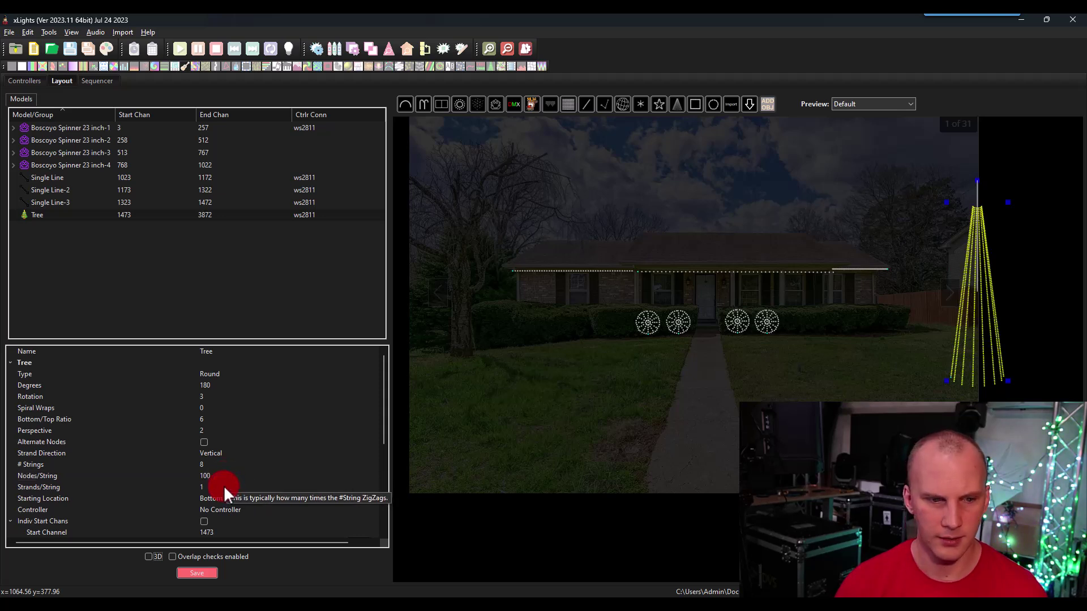
{"action": "left_click", "coordinate": [223, 486]}
{"action": "type", "text": "22"}
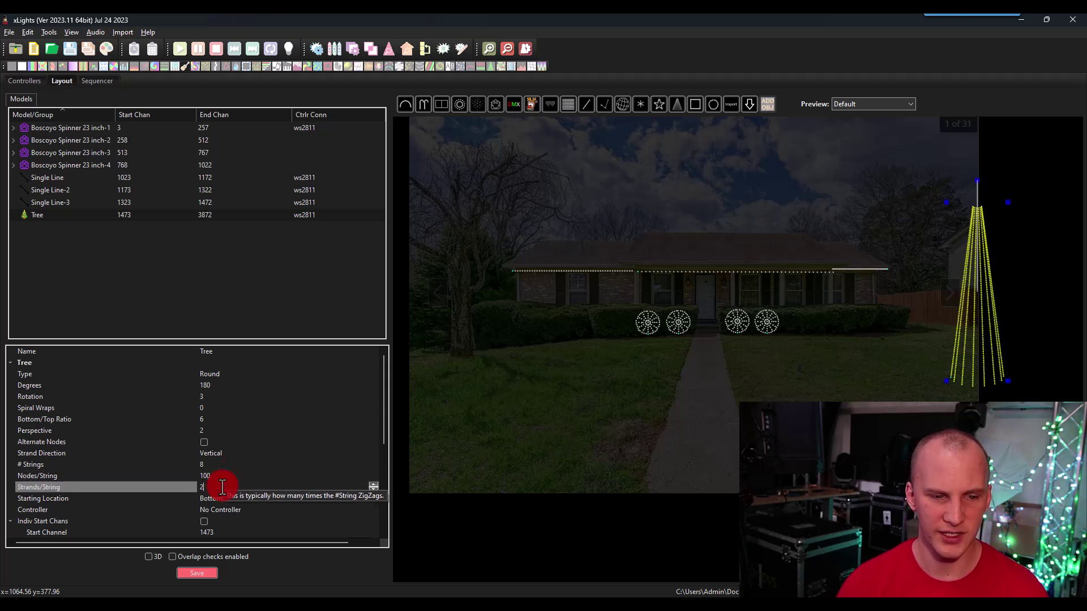
{"action": "key", "text": "Return"}
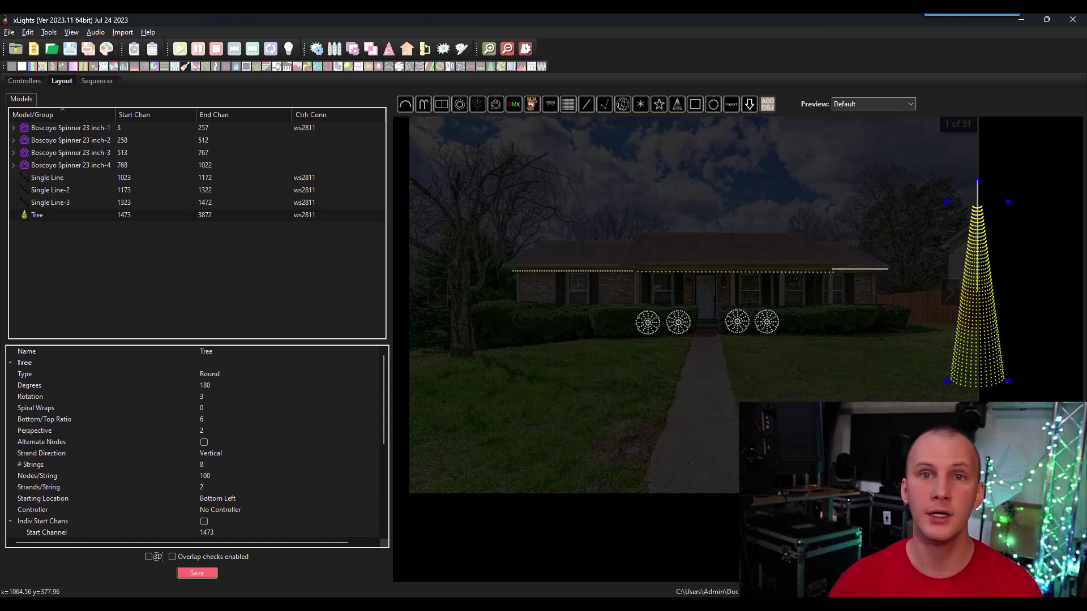
{"action": "left_click", "coordinate": [198, 574]}
Step: Assign the Tree model to the Kulp K8 starting at Pixel Port 1 in its visualiser, and close the visualiser
{"action": "left_click", "coordinate": [25, 80]}
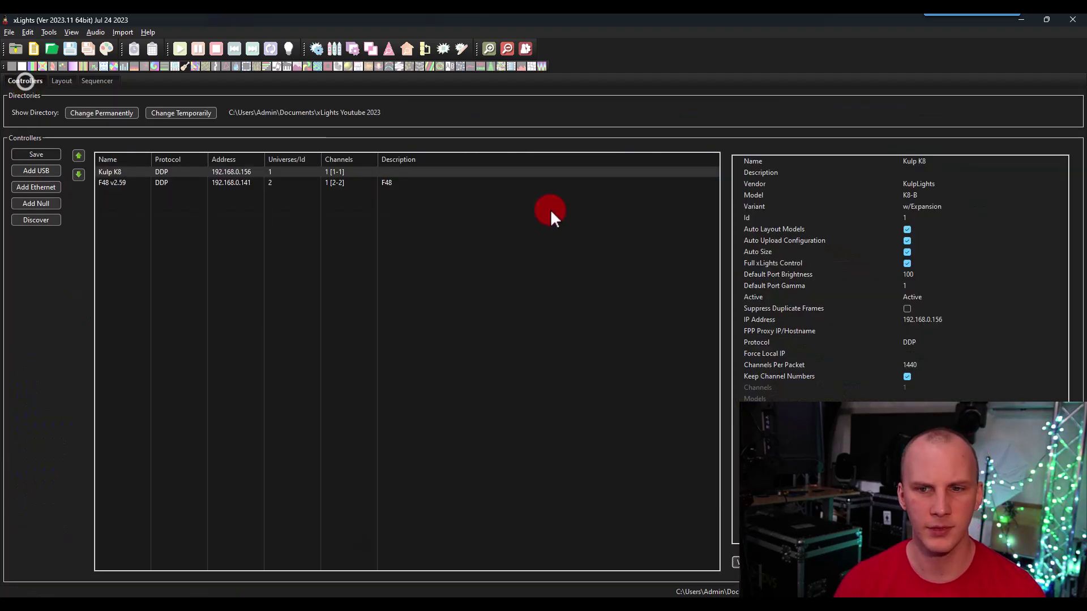
{"action": "left_click", "coordinate": [734, 561]}
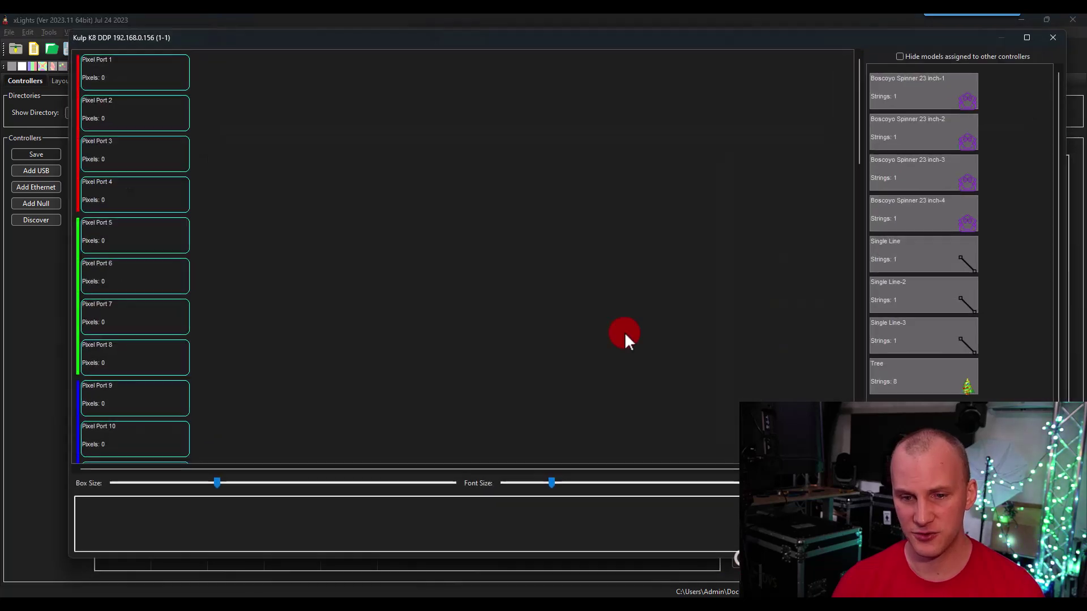
{"action": "left_click_drag", "start_coordinate": [870, 369], "coordinate": [180, 73]}
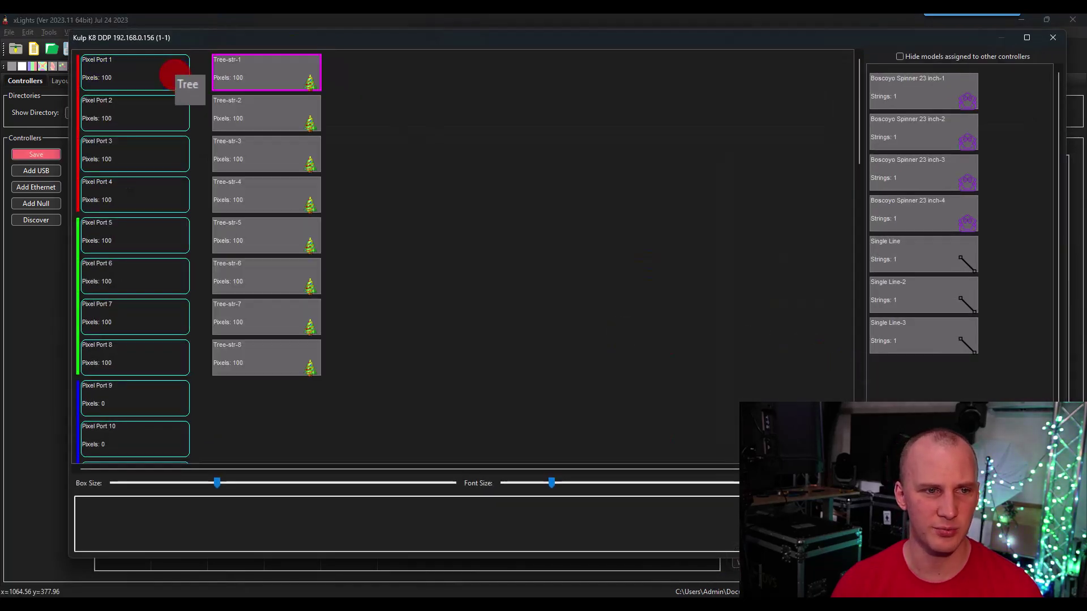
{"action": "scroll", "coordinate": [198, 311], "scroll_direction": "down", "scroll_amount": 2}
{"action": "scroll", "coordinate": [229, 300], "scroll_direction": "up", "scroll_amount": 2}
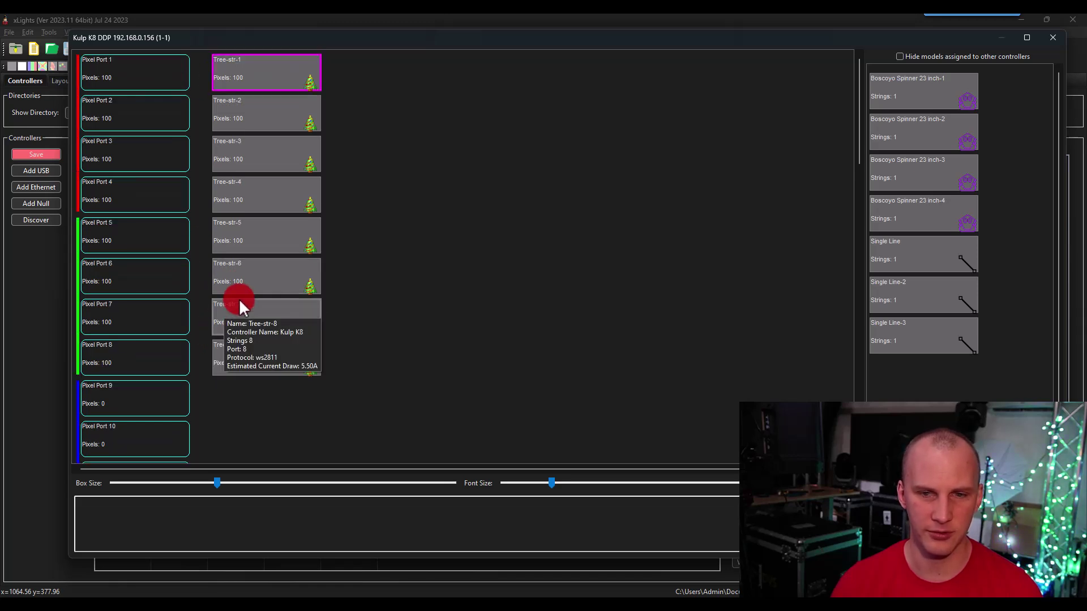
{"action": "left_click", "coordinate": [1050, 38]}
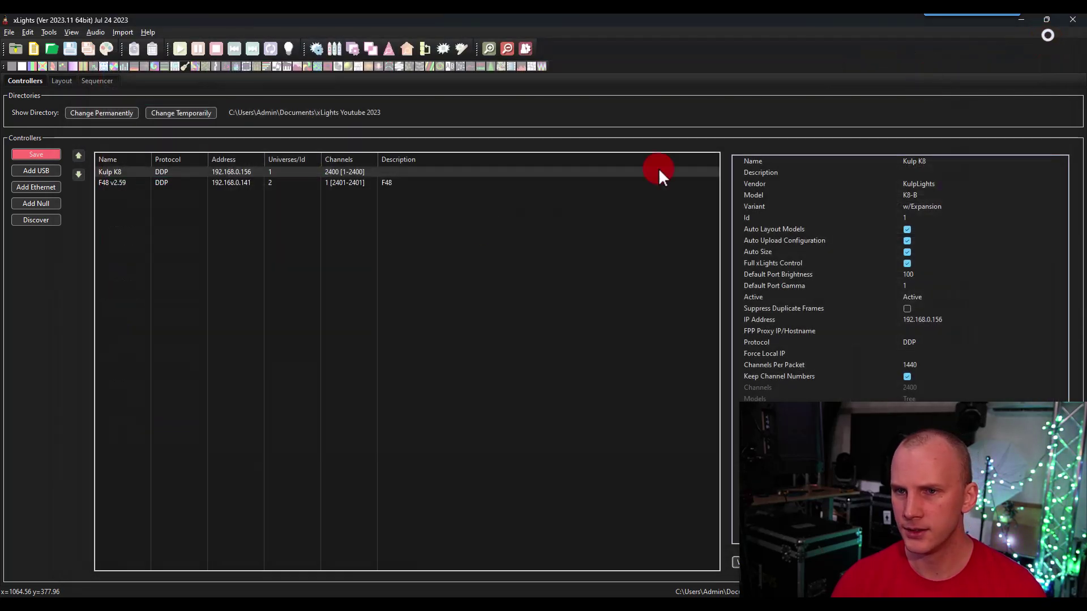
Step: Open the F48 v2.59 controller's visualiser and hide the models assigned to other controllers
{"action": "left_click", "coordinate": [145, 183]}
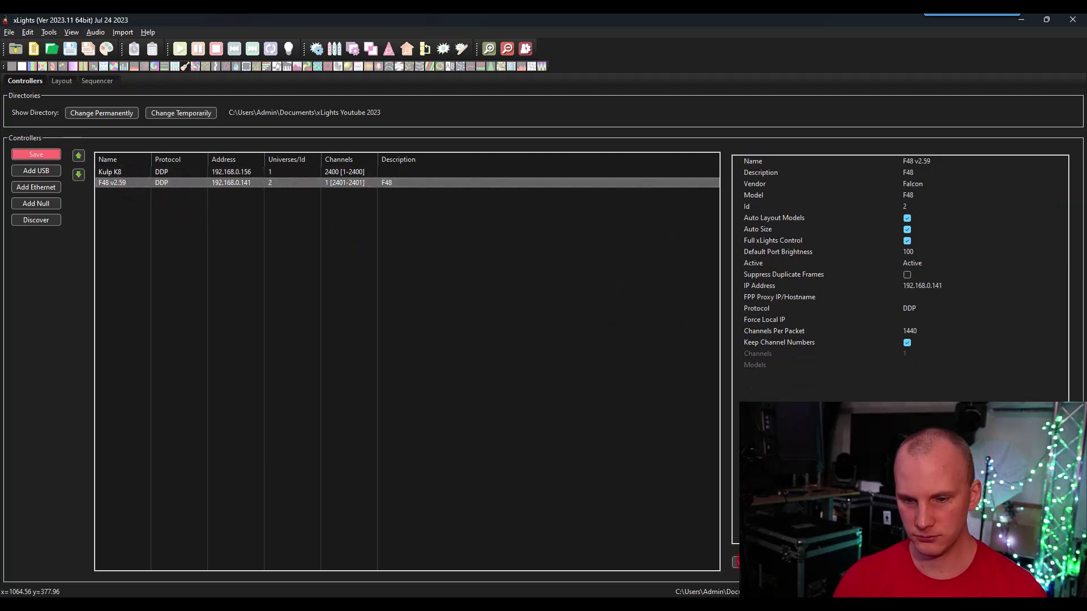
{"action": "double_click", "coordinate": [144, 183]}
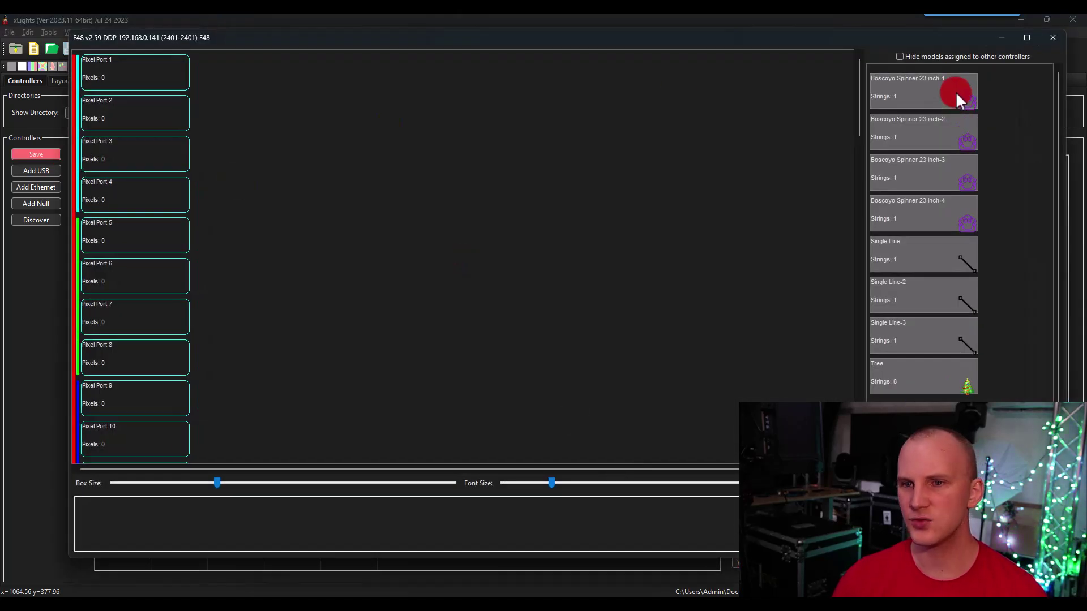
{"action": "left_click", "coordinate": [900, 57]}
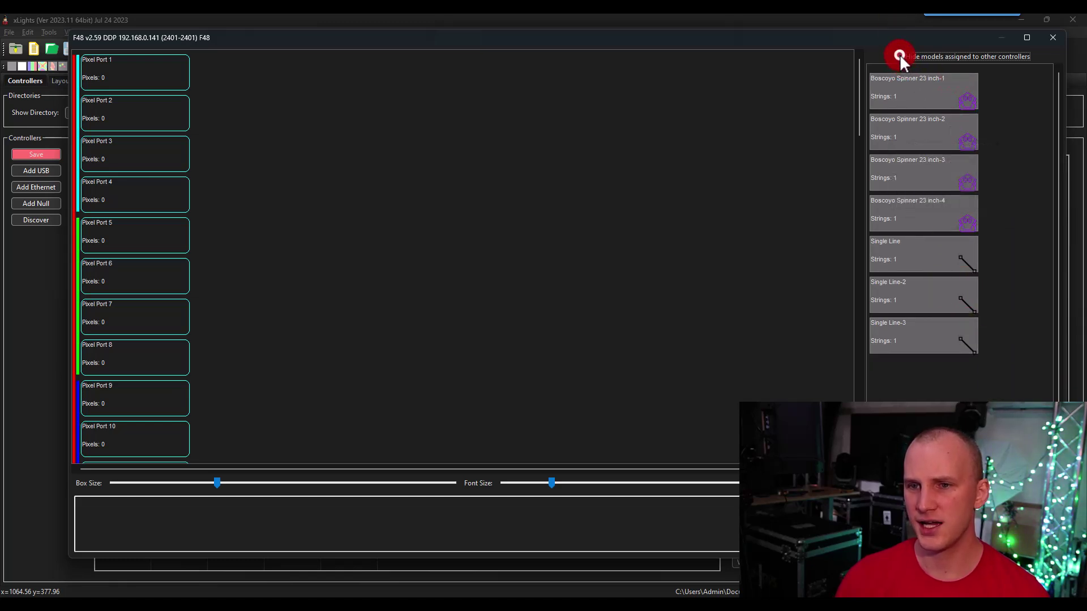
{"action": "double_click", "coordinate": [943, 54]}
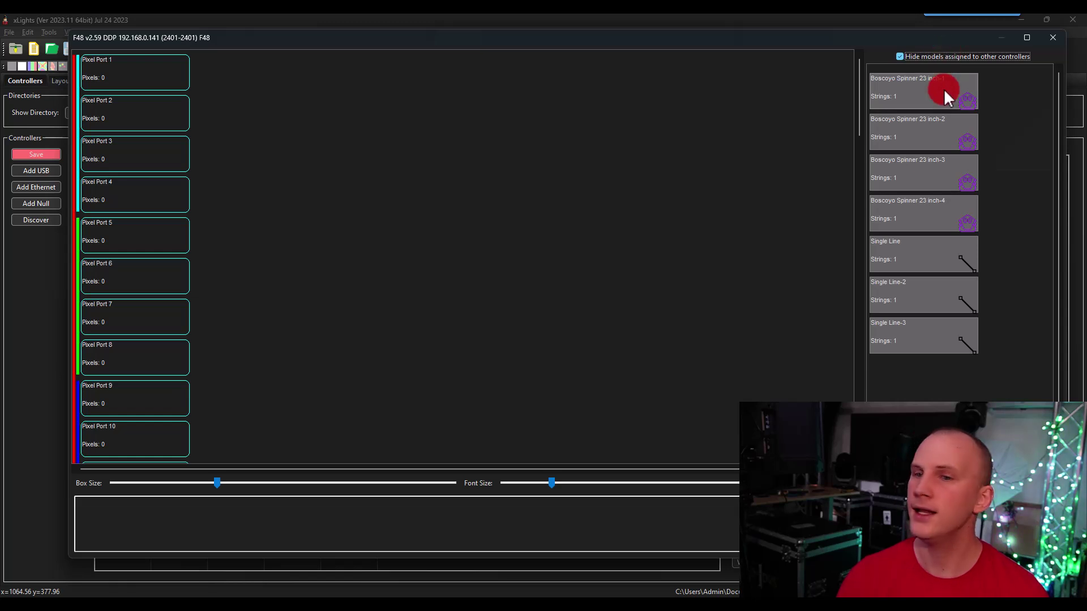
Step: Assign Boscoyo Spinner 23 inch-1 and -2 to Pixel Port 1 of the F48, and spinners -3 and -4 to Pixel Port 2
{"action": "mouse_move", "coordinate": [944, 90]}
{"action": "left_click_drag", "start_coordinate": [943, 88], "coordinate": [181, 64]}
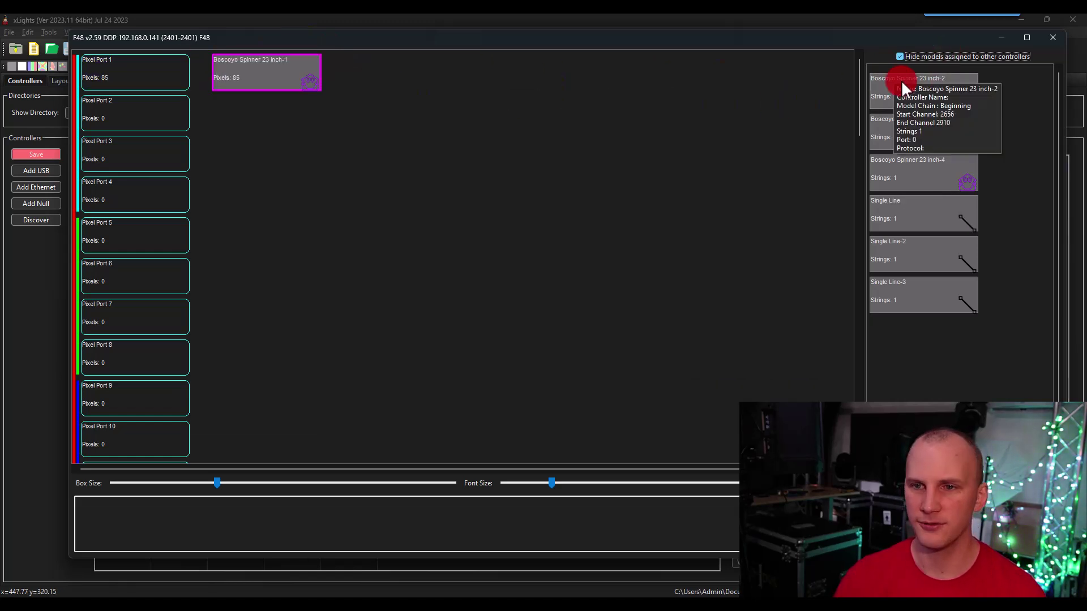
{"action": "left_click_drag", "start_coordinate": [902, 79], "coordinate": [303, 58]}
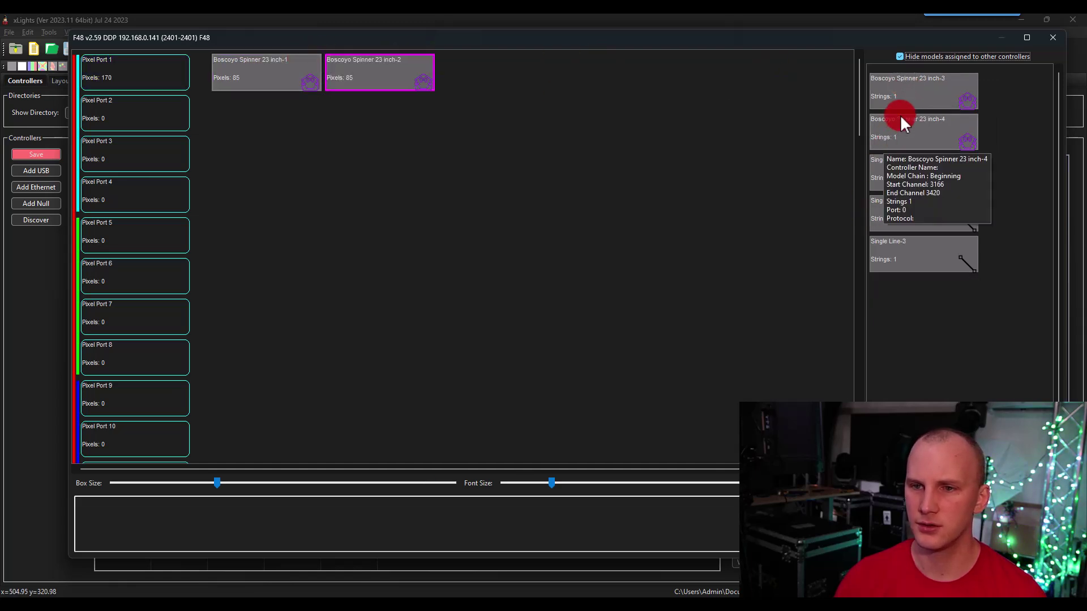
{"action": "left_click_drag", "start_coordinate": [896, 102], "coordinate": [176, 117]}
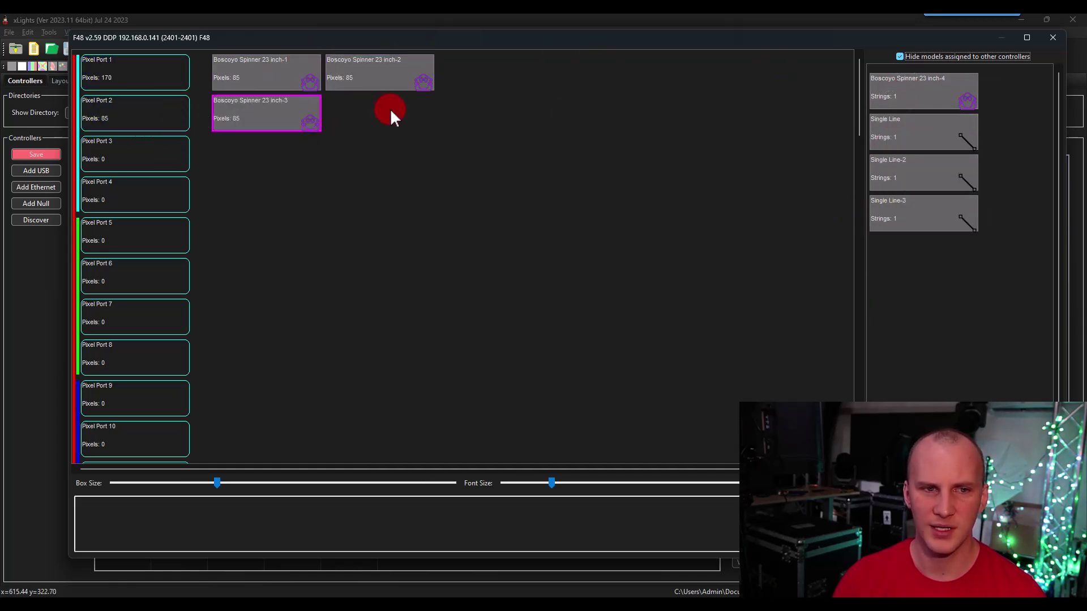
{"action": "left_click_drag", "start_coordinate": [921, 81], "coordinate": [289, 113]}
Step: Assign Single Line to Pixel Port 3, Single Line-2 to Pixel Port 4 and Single Line-3 to Pixel Port 5
{"action": "left_click_drag", "start_coordinate": [885, 121], "coordinate": [190, 159]}
{"action": "left_click_drag", "start_coordinate": [909, 90], "coordinate": [189, 209]}
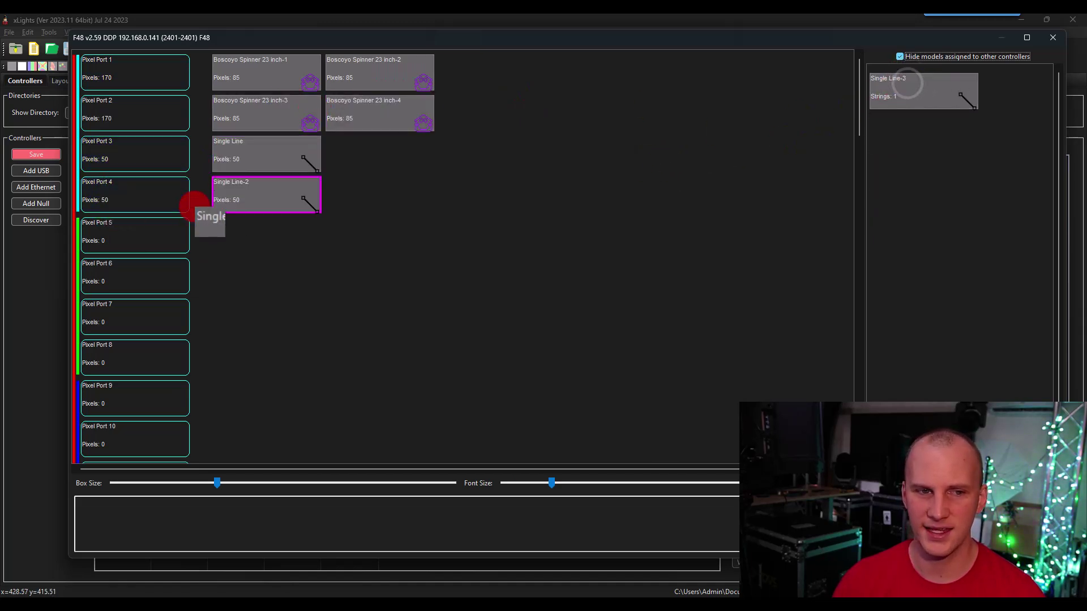
{"action": "left_click_drag", "start_coordinate": [928, 100], "coordinate": [206, 238]}
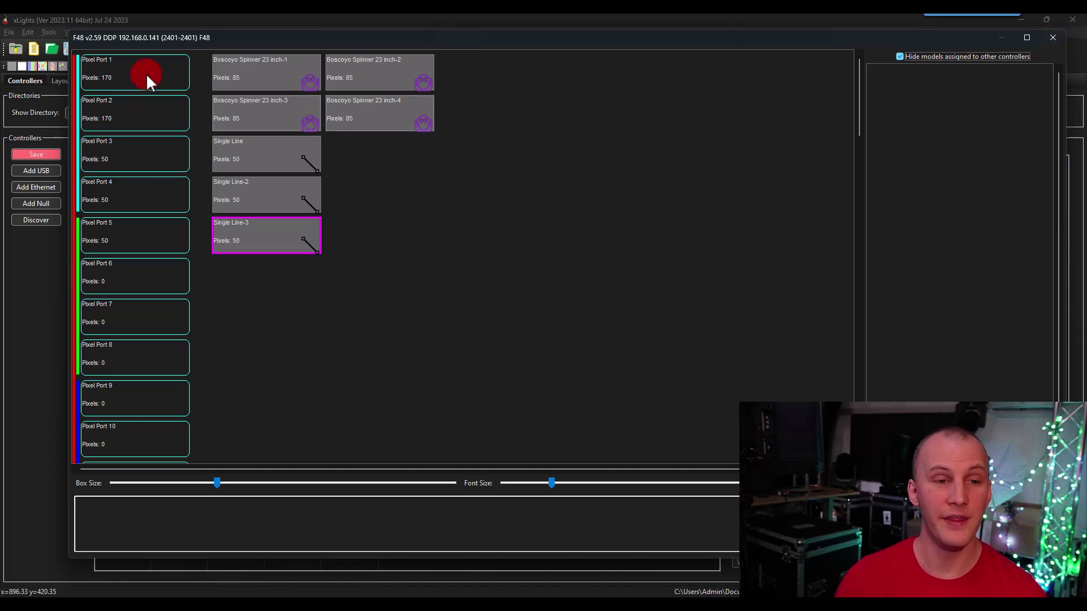
Step: Set the Smart Remote of Boscoyo Spinner 23 inch-1 on Pixel Port 1 to A
{"action": "mouse_move", "coordinate": [264, 87]}
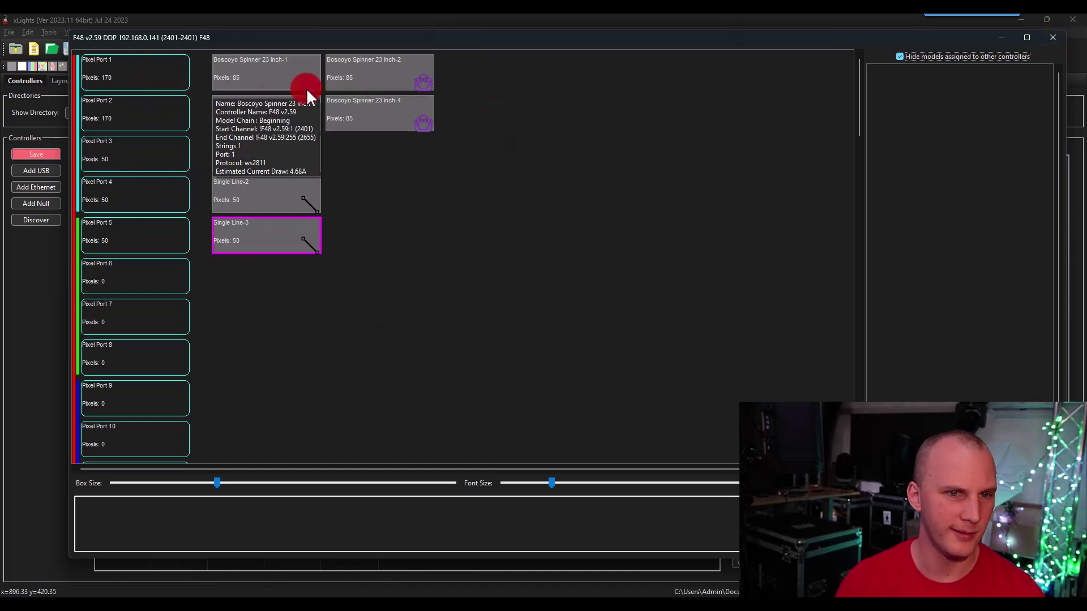
{"action": "mouse_move", "coordinate": [164, 70]}
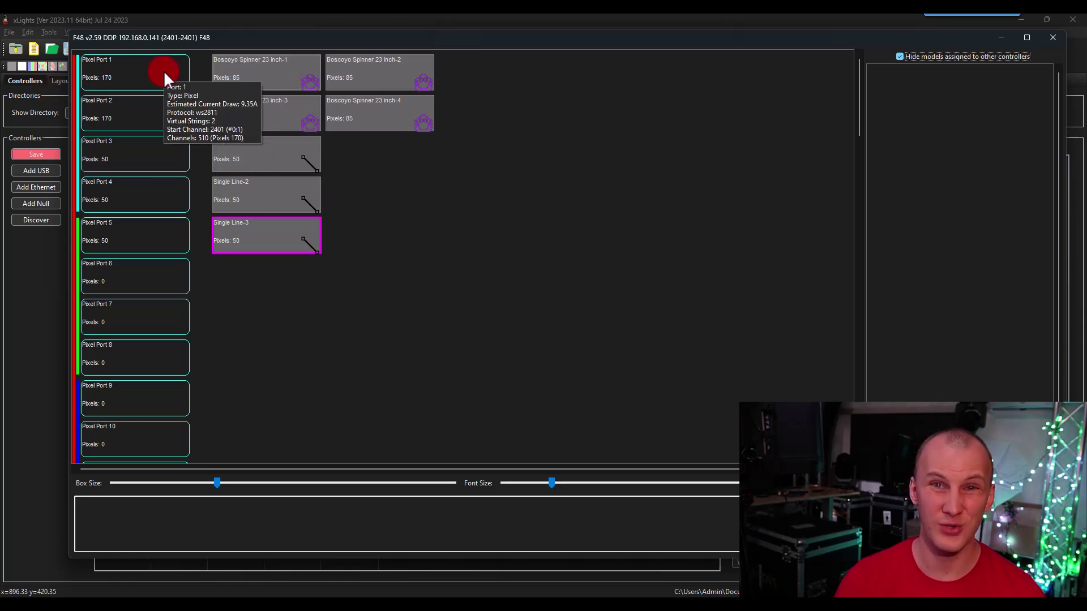
{"action": "right_click", "coordinate": [249, 67]}
{"action": "mouse_move", "coordinate": [294, 135]}
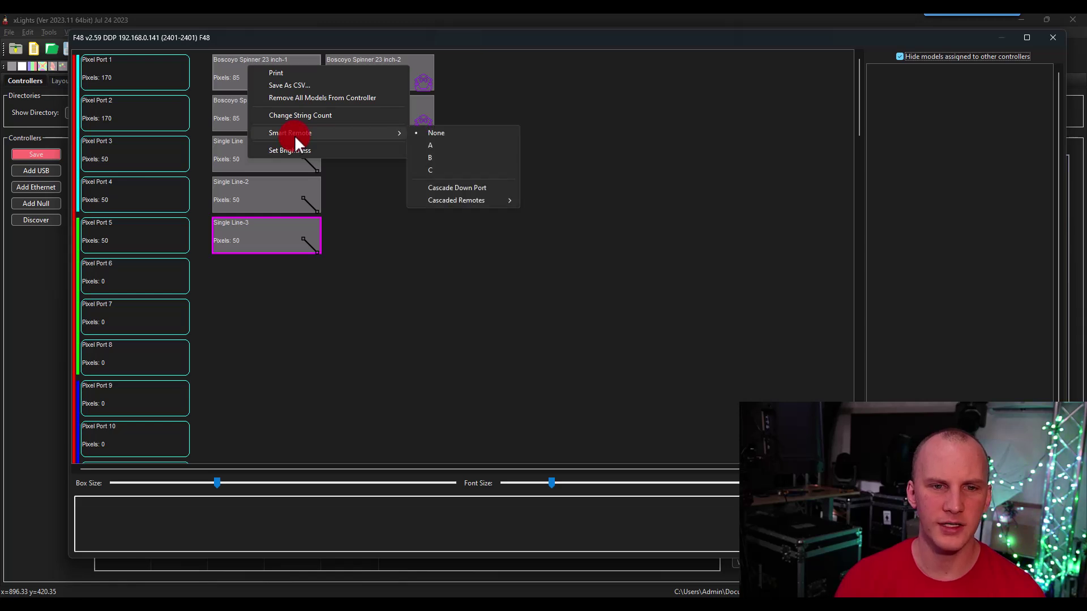
{"action": "left_click", "coordinate": [444, 143]}
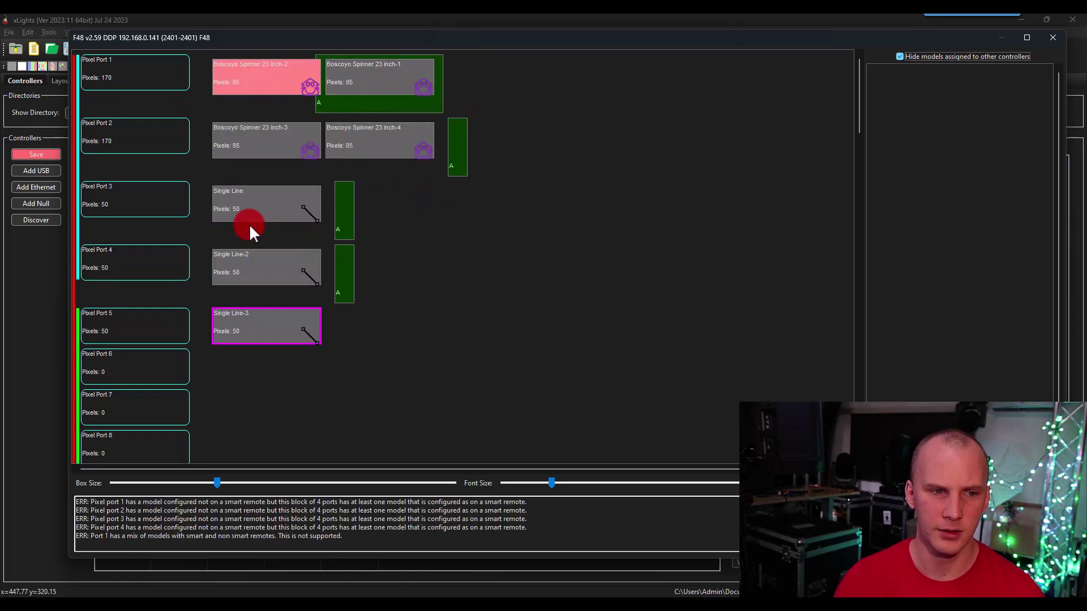
Step: Set the Smart Remote of Boscoyo Spinner 23 inch-2 to A, keeping it after spinner -1 on Pixel Port 1
{"action": "mouse_move", "coordinate": [225, 155]}
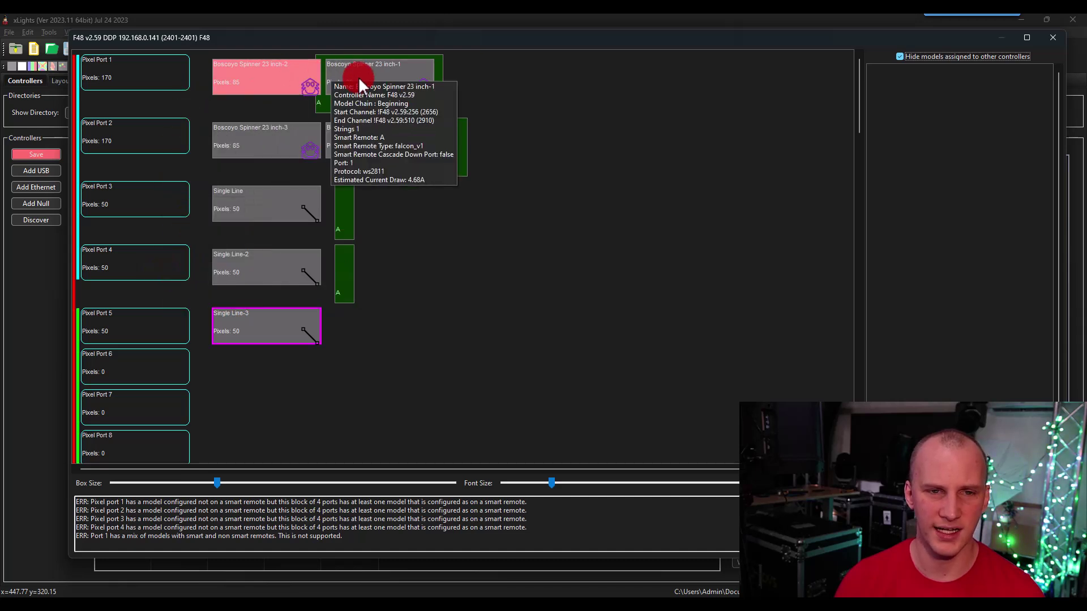
{"action": "left_click_drag", "start_coordinate": [358, 76], "coordinate": [272, 76]}
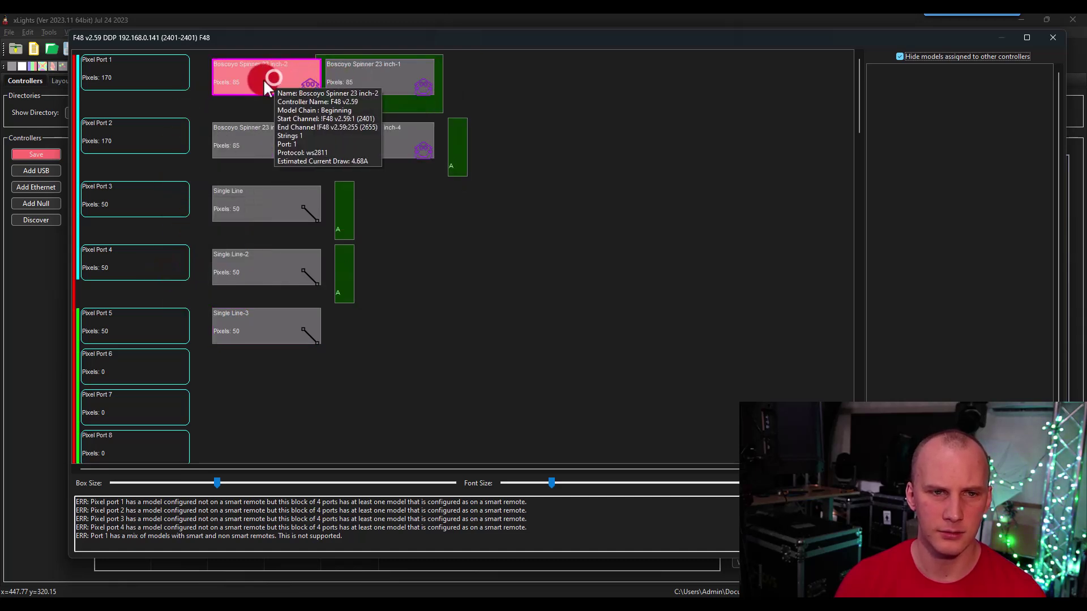
{"action": "right_click", "coordinate": [263, 76]}
{"action": "mouse_move", "coordinate": [307, 147]}
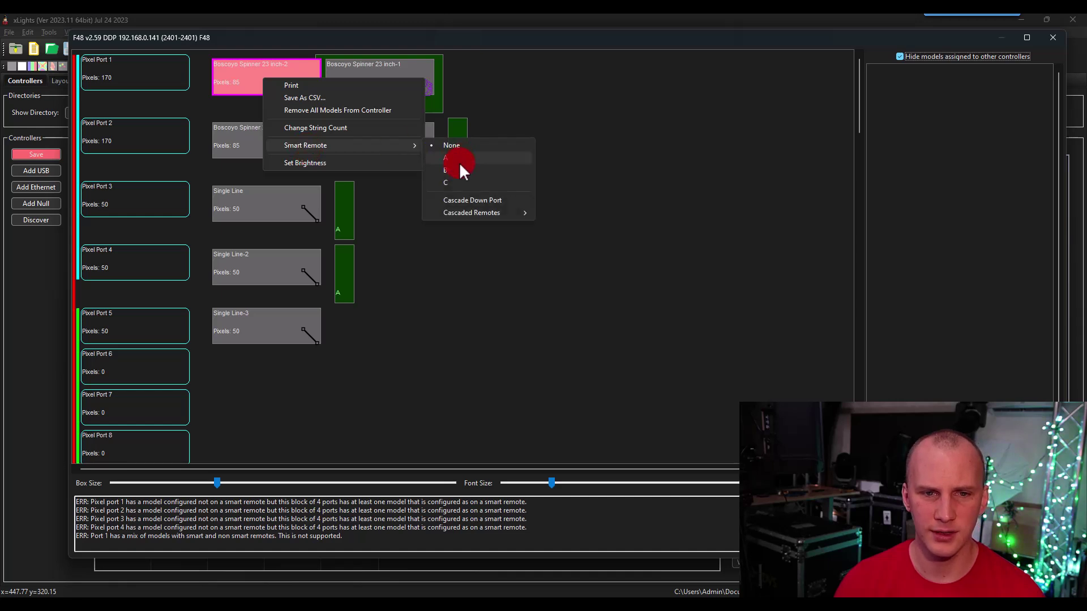
{"action": "left_click", "coordinate": [460, 162]}
{"action": "left_click", "coordinate": [318, 105]}
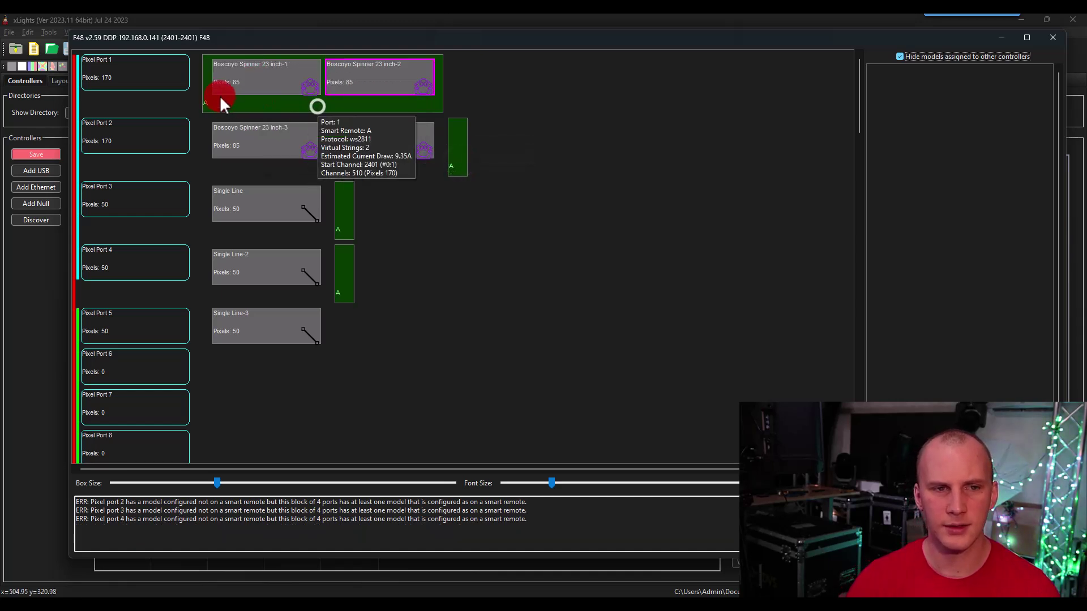
{"action": "left_click", "coordinate": [303, 77]}
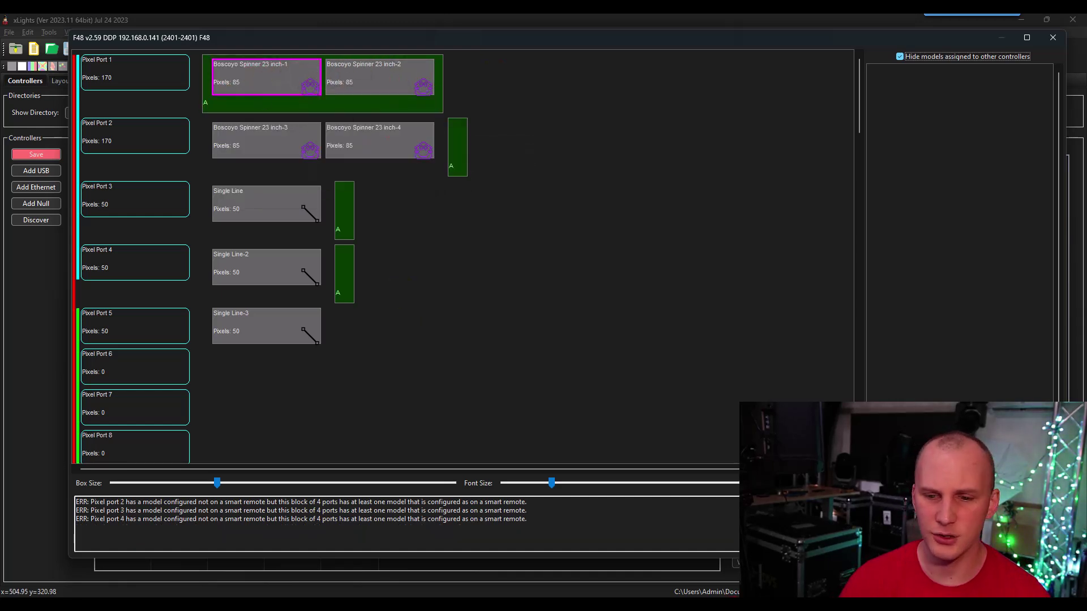
Step: Take Boscoyo Spinner 23 inch-4 off Pixel Port 2 and put the remaining models on ports 2 to 4 on smart remote A
{"action": "left_click_drag", "start_coordinate": [536, 518], "coordinate": [76, 496]}
{"action": "left_click", "coordinate": [444, 357]}
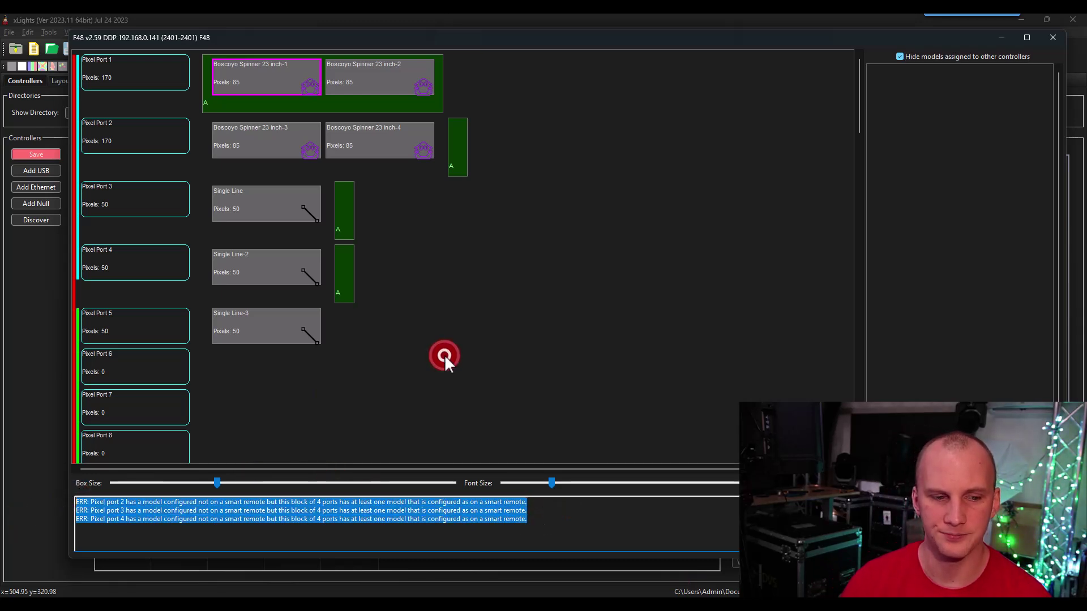
{"action": "left_click_drag", "start_coordinate": [423, 138], "coordinate": [306, 178]}
{"action": "left_click_drag", "start_coordinate": [274, 213], "coordinate": [355, 222]}
{"action": "left_click_drag", "start_coordinate": [262, 266], "coordinate": [344, 269]}
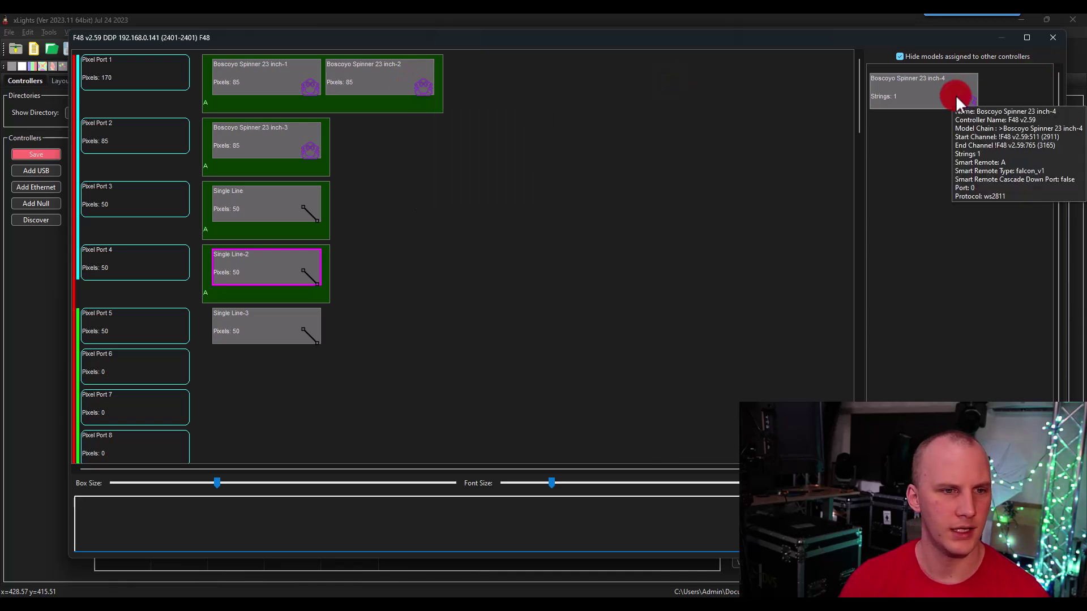
Step: On smart remote A, assign Boscoyo Spinner 23 inch-4 to Pixel Port 3 and chain Single Line and Single Line-2 on Pixel Port 4
{"action": "left_click_drag", "start_coordinate": [955, 94], "coordinate": [206, 205]}
{"action": "left_click_drag", "start_coordinate": [283, 198], "coordinate": [229, 262]}
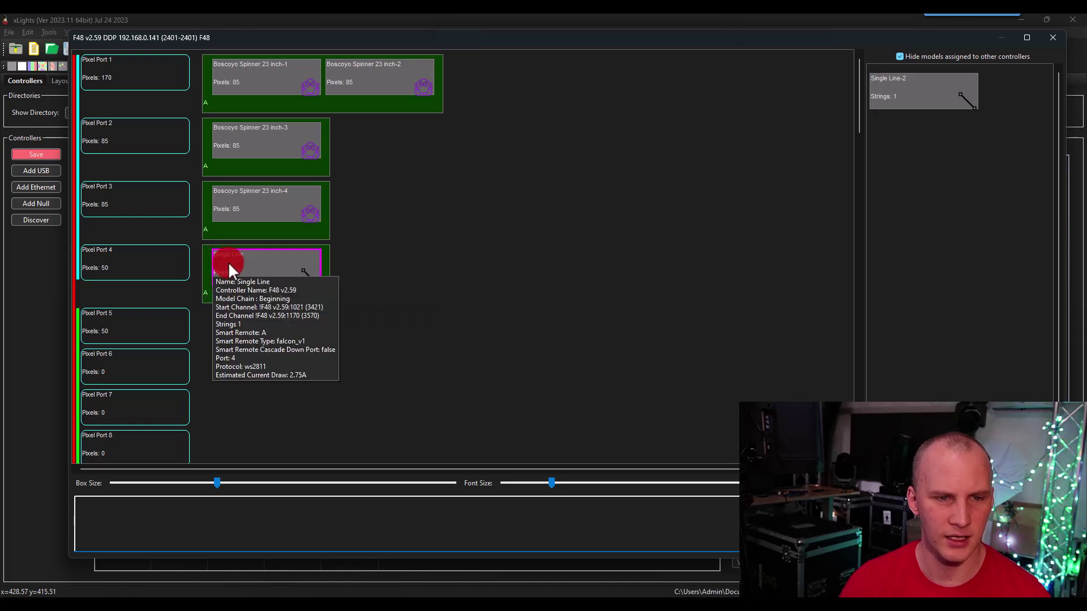
{"action": "left_click_drag", "start_coordinate": [878, 90], "coordinate": [309, 267]}
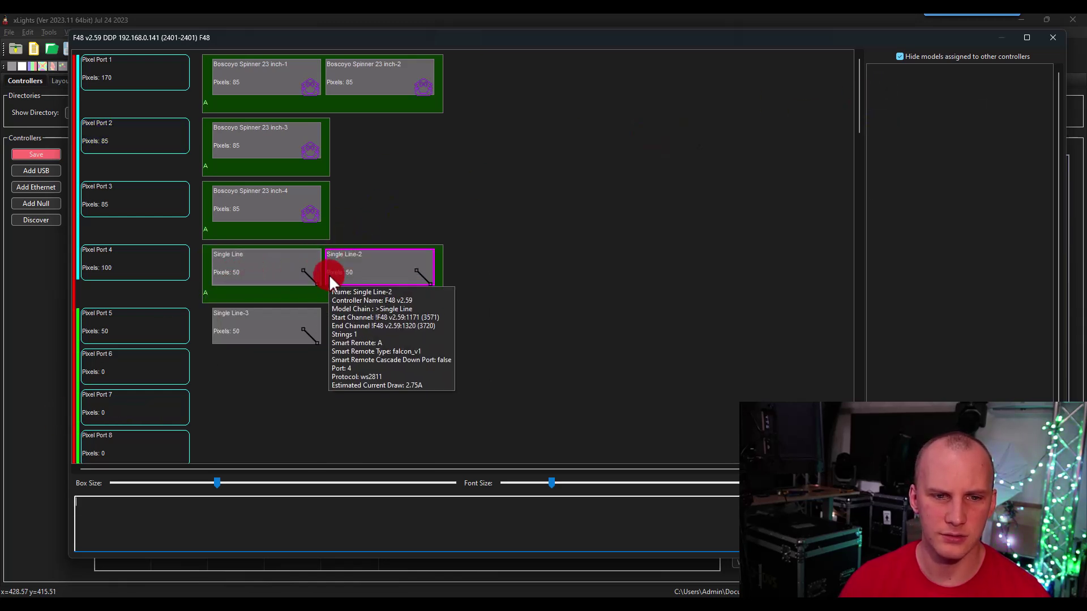
{"action": "left_click_drag", "start_coordinate": [398, 265], "coordinate": [255, 261]}
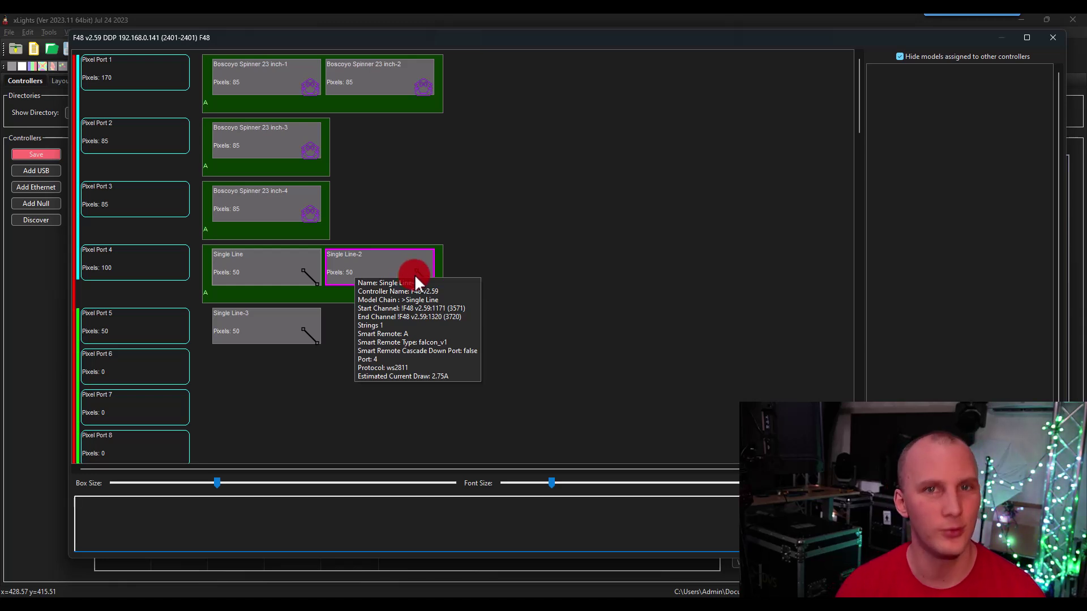
Step: Close the F48 visualiser and try to output to lights with the controller configuration uploaded
{"action": "left_click", "coordinate": [1054, 38]}
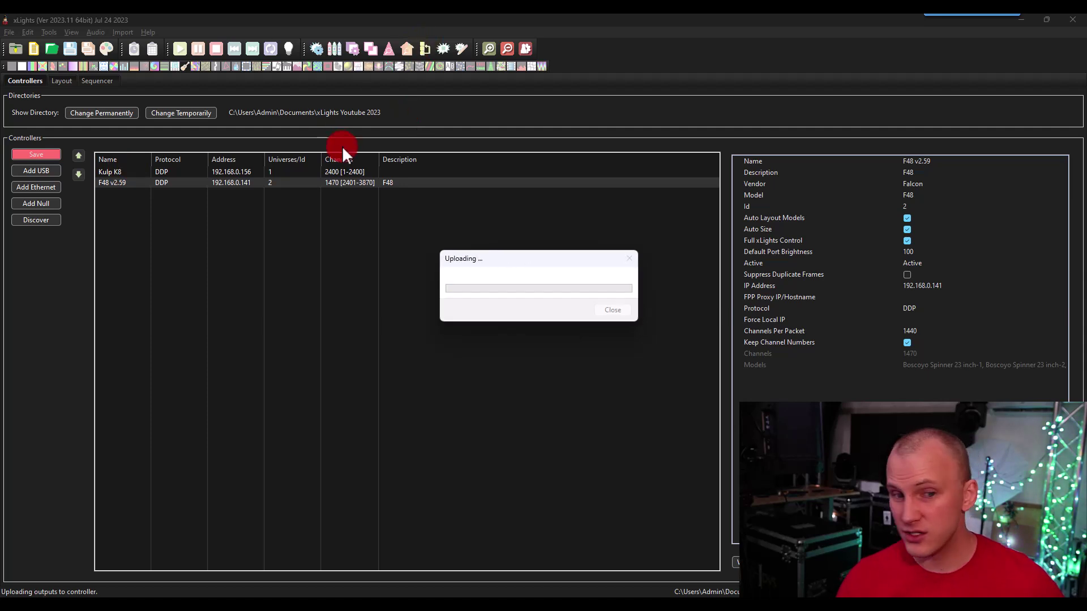
{"action": "left_click", "coordinate": [291, 47]}
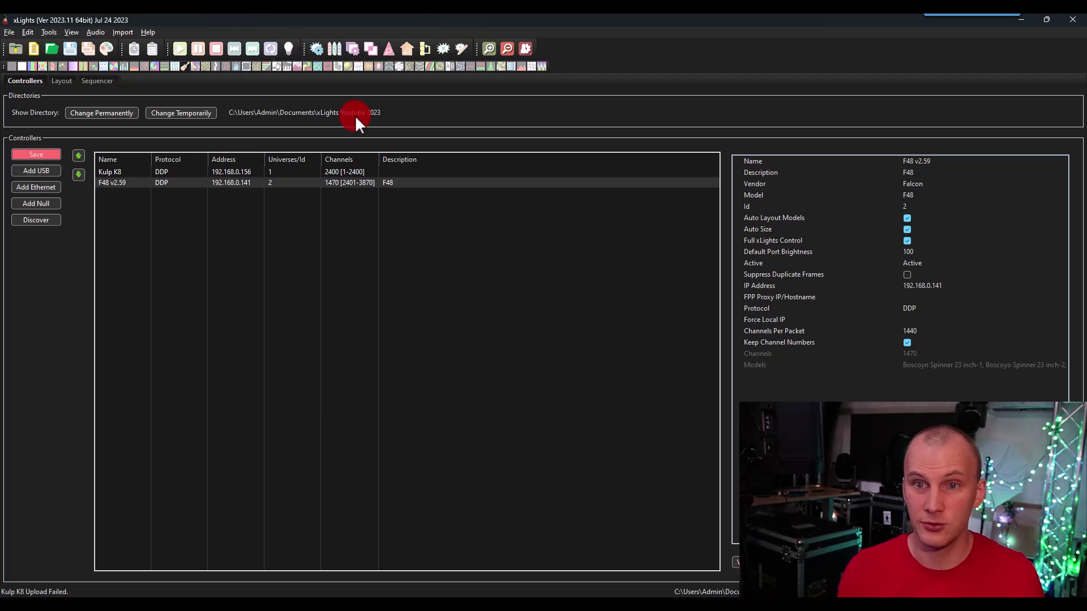
Step: Select the Kulp K8 controller and review its settings
{"action": "left_click", "coordinate": [369, 169]}
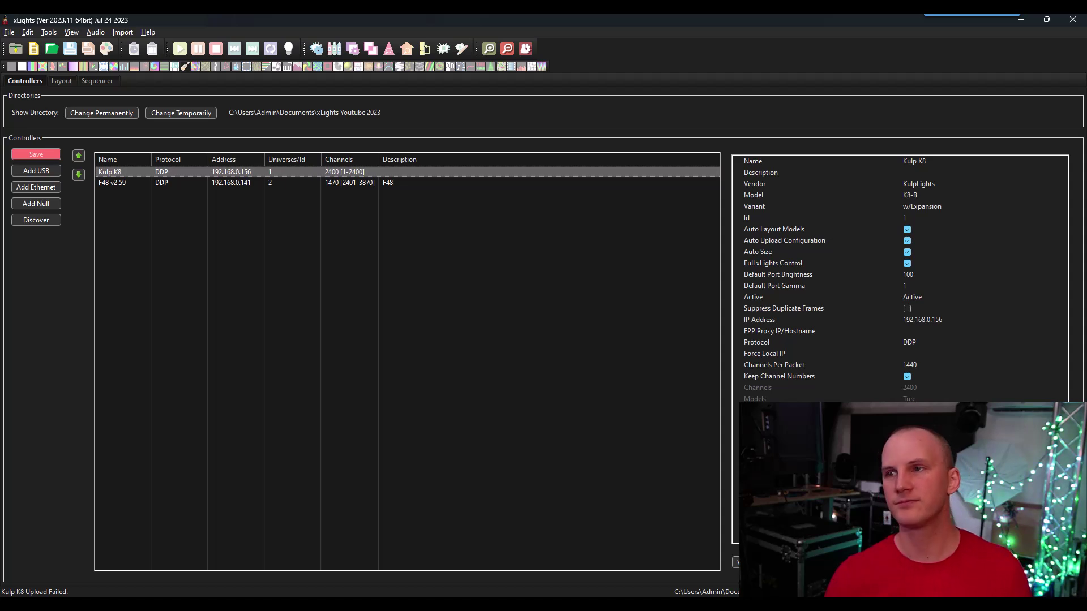
{"action": "left_click", "coordinate": [533, 403]}
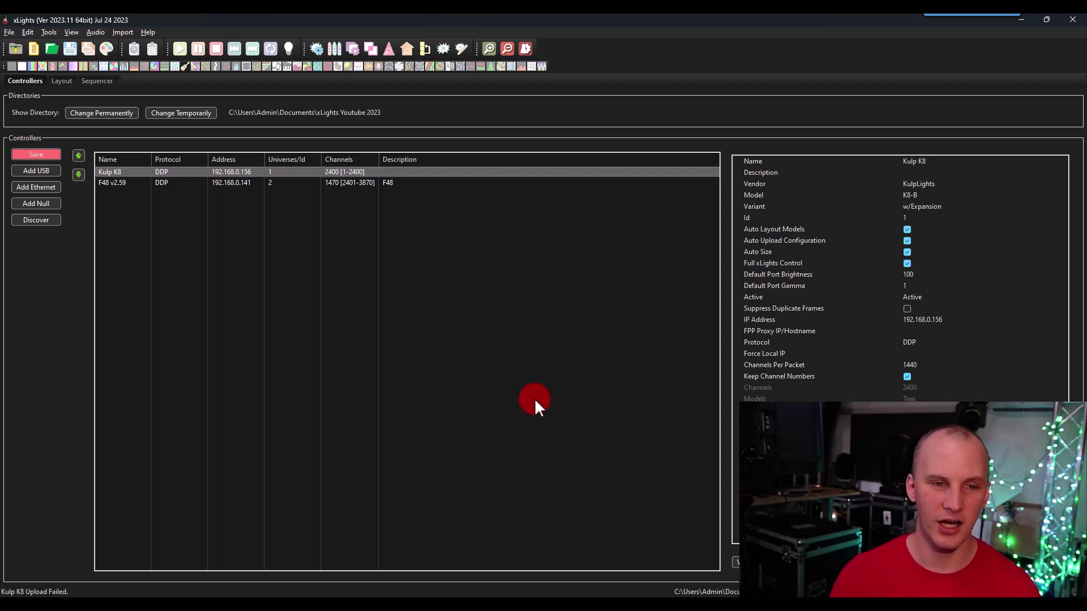
{"action": "left_click", "coordinate": [277, 241]}
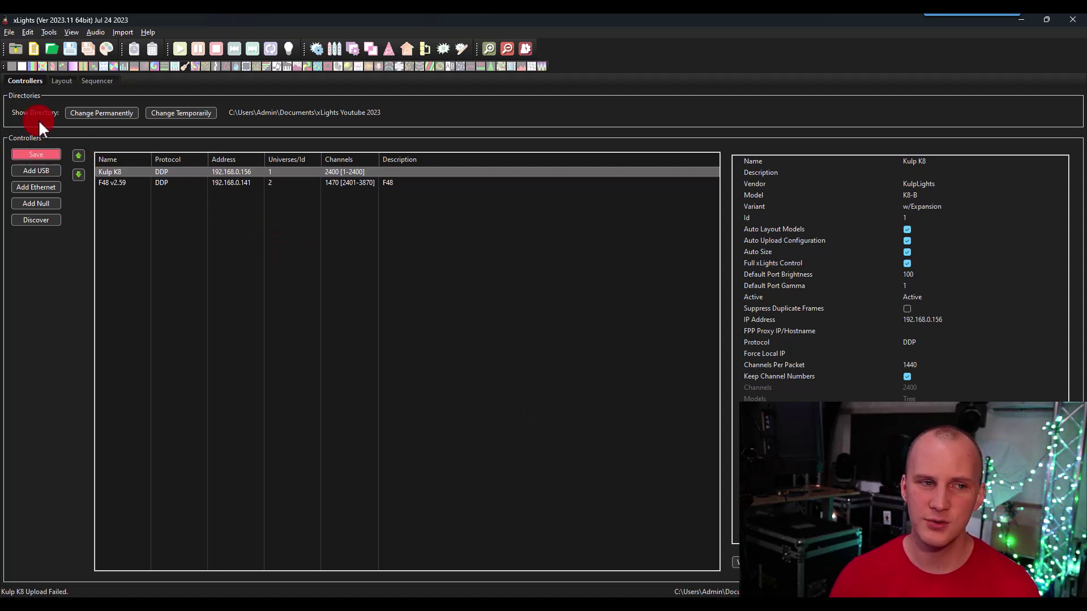
Step: Examine Single Line-2's node settings and controller connection properties in the house layout
{"action": "left_click", "coordinate": [60, 82]}
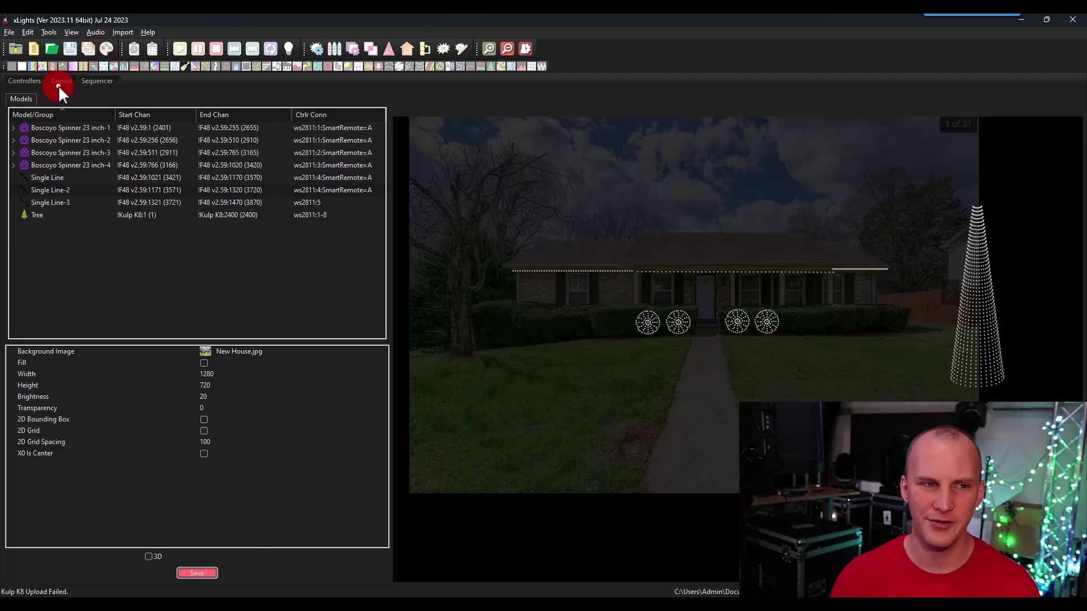
{"action": "left_click", "coordinate": [649, 272]}
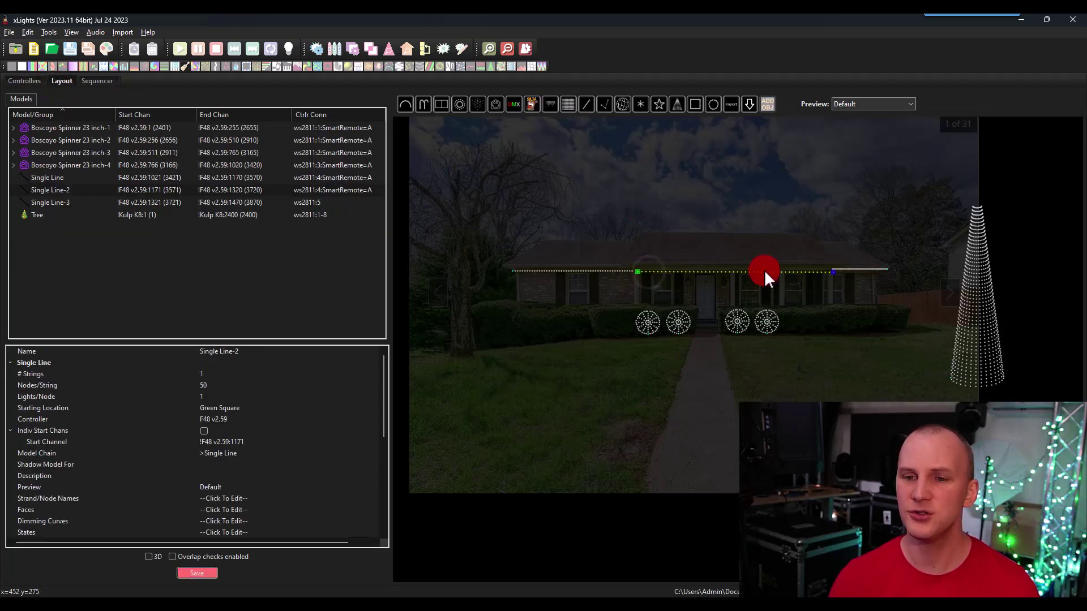
{"action": "left_click", "coordinate": [707, 266]}
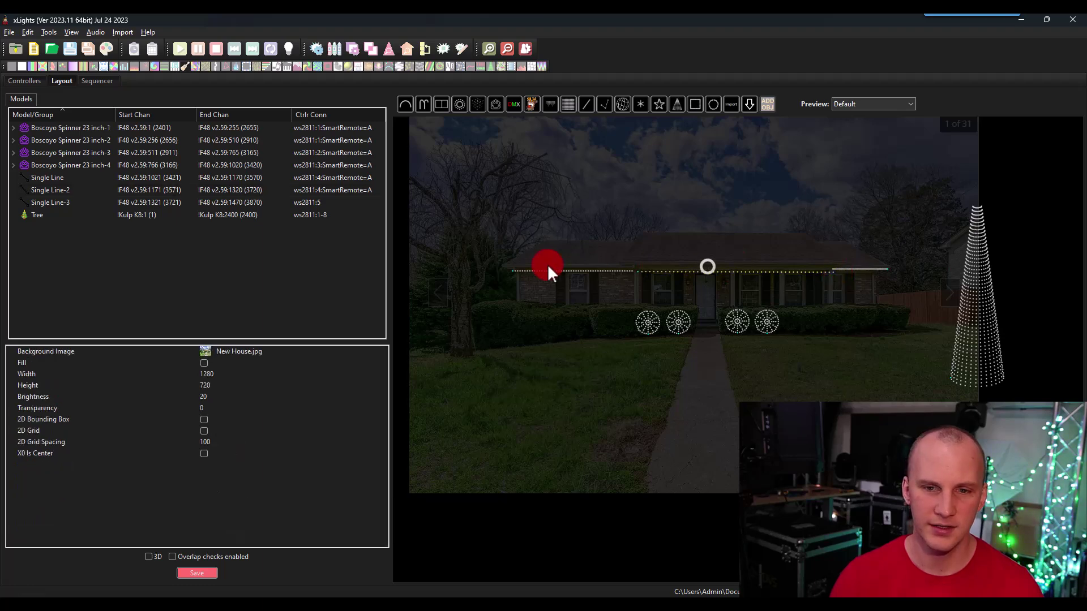
{"action": "left_click", "coordinate": [646, 273]}
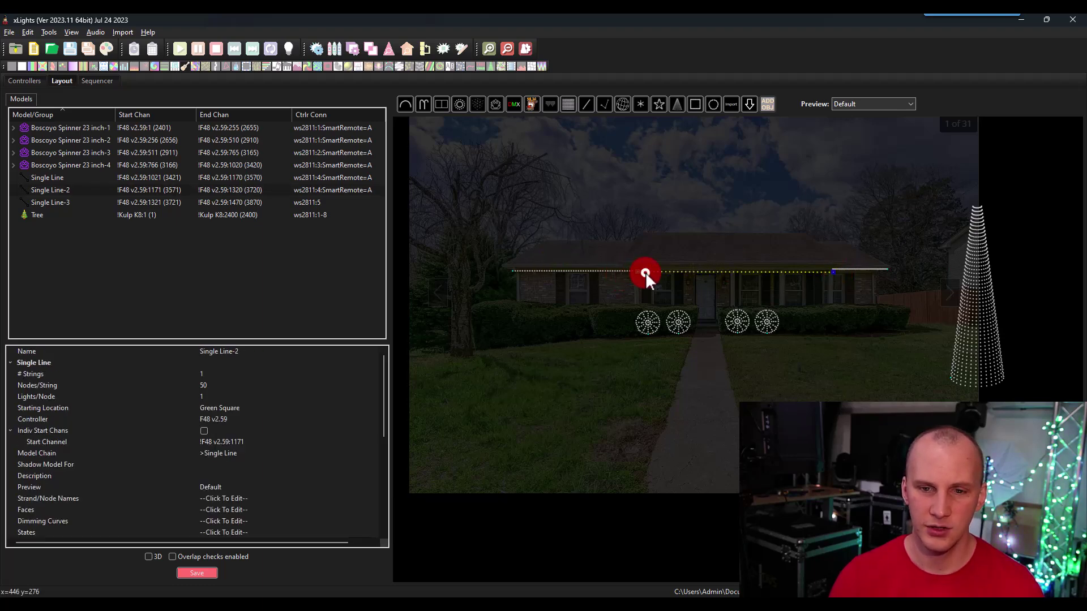
{"action": "left_click", "coordinate": [139, 384]}
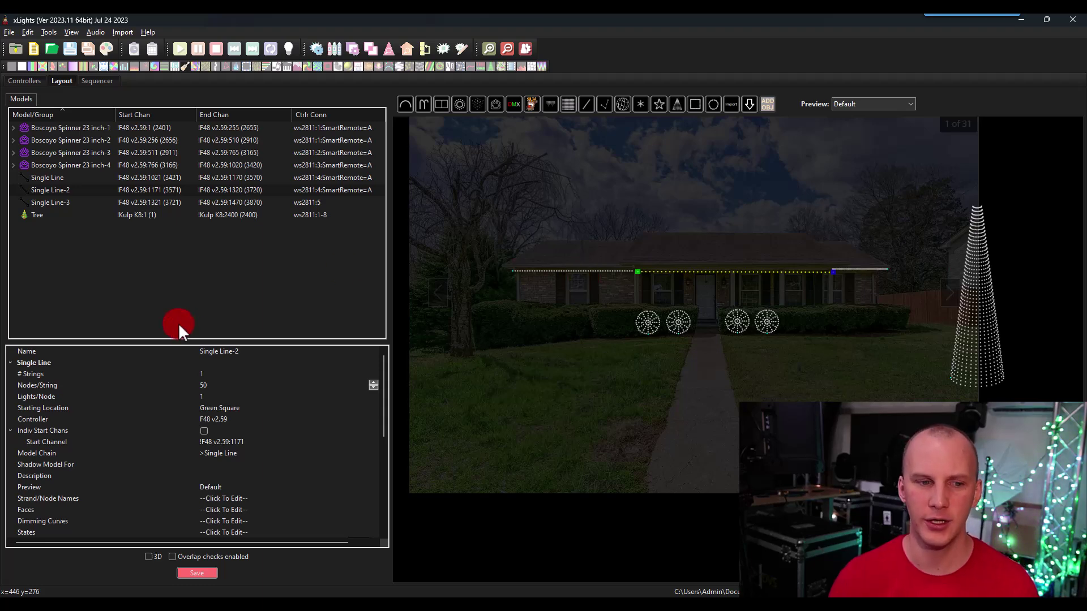
{"action": "scroll", "coordinate": [148, 415], "scroll_direction": "down", "scroll_amount": 5}
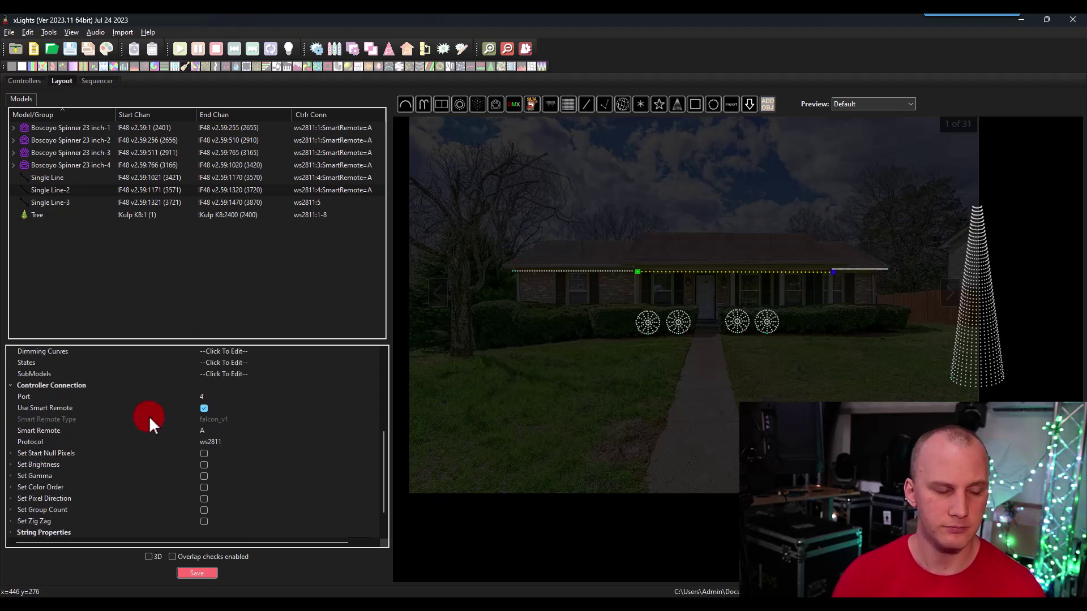
{"action": "scroll", "coordinate": [149, 416], "scroll_direction": "up", "scroll_amount": 5}
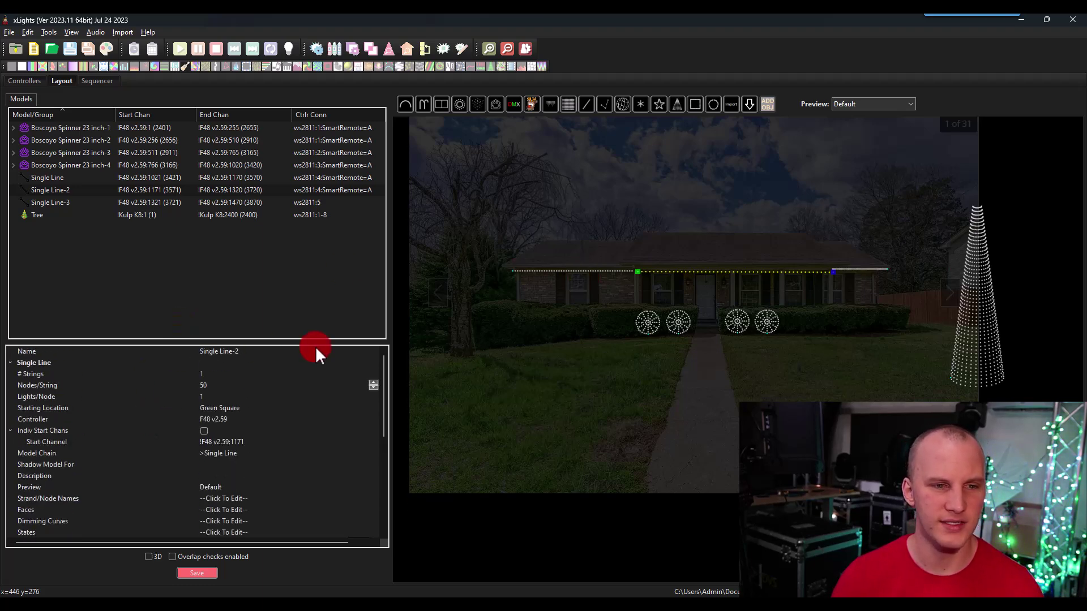
Step: Inspect the Single Line models along the house roofline and leave no model selected in the layout
{"action": "left_click", "coordinate": [592, 273]}
{"action": "left_click", "coordinate": [610, 267]}
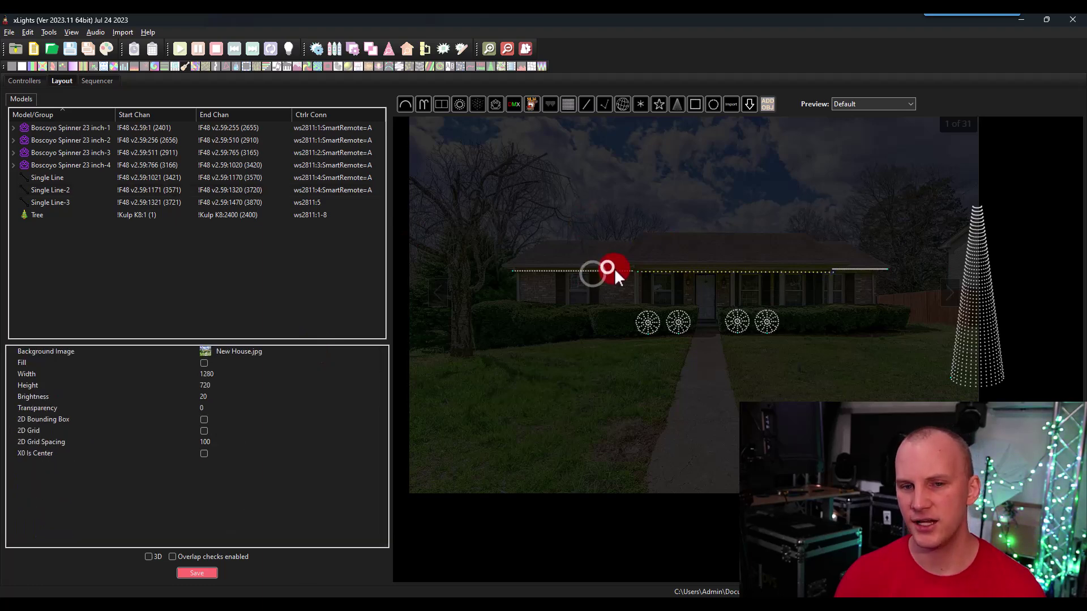
{"action": "left_click", "coordinate": [686, 275]}
{"action": "left_click", "coordinate": [689, 240]}
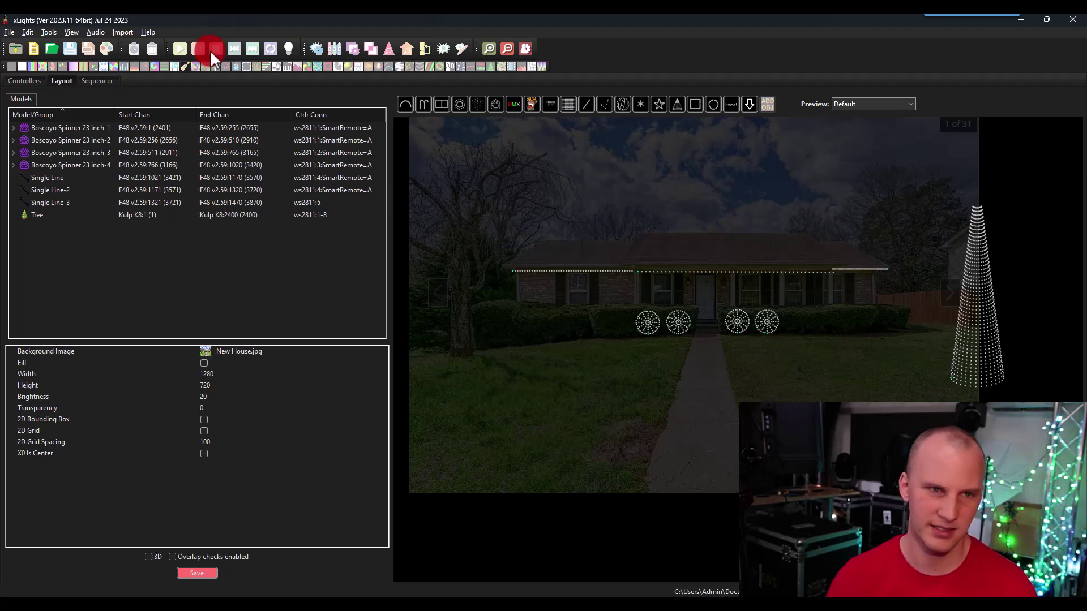
Step: Review the F48 v2.59 controller's settings, and go back to the house layout with its model list
{"action": "left_click", "coordinate": [37, 78]}
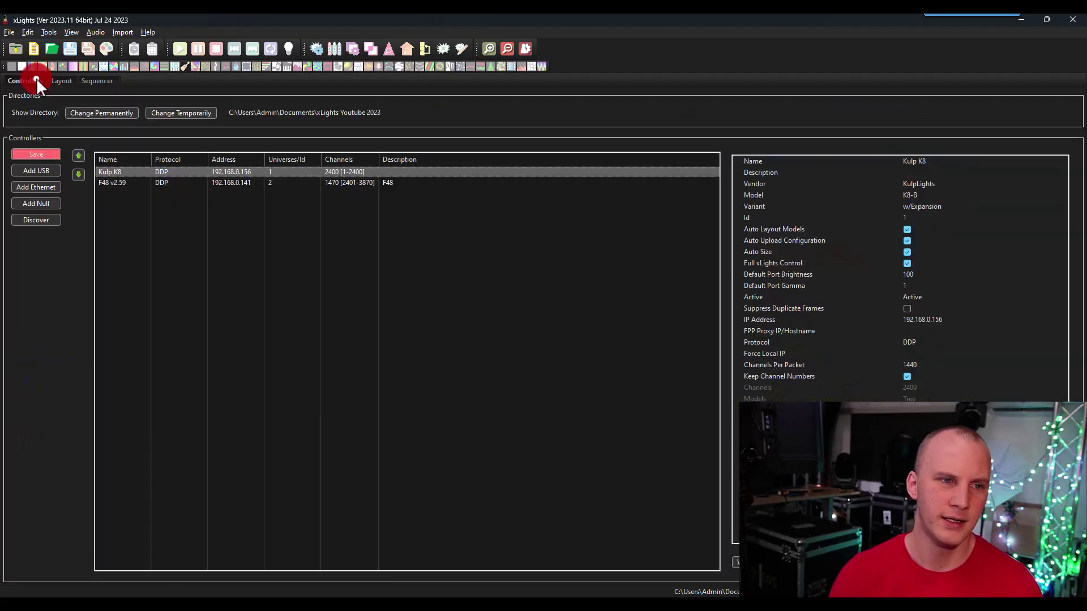
{"action": "left_click", "coordinate": [123, 198]}
{"action": "left_click", "coordinate": [138, 182]}
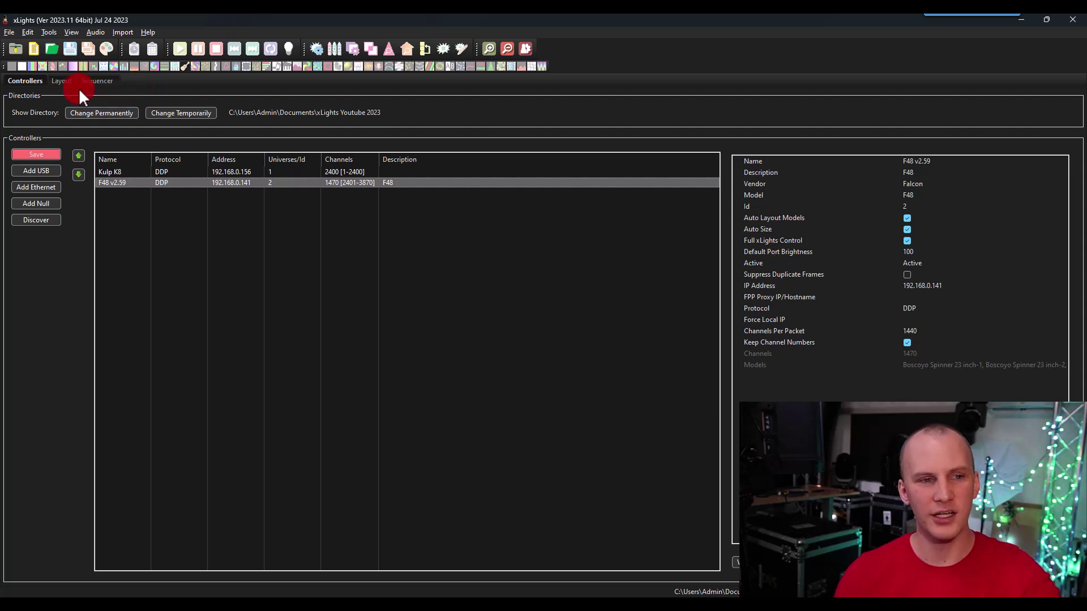
{"action": "left_click", "coordinate": [65, 83]}
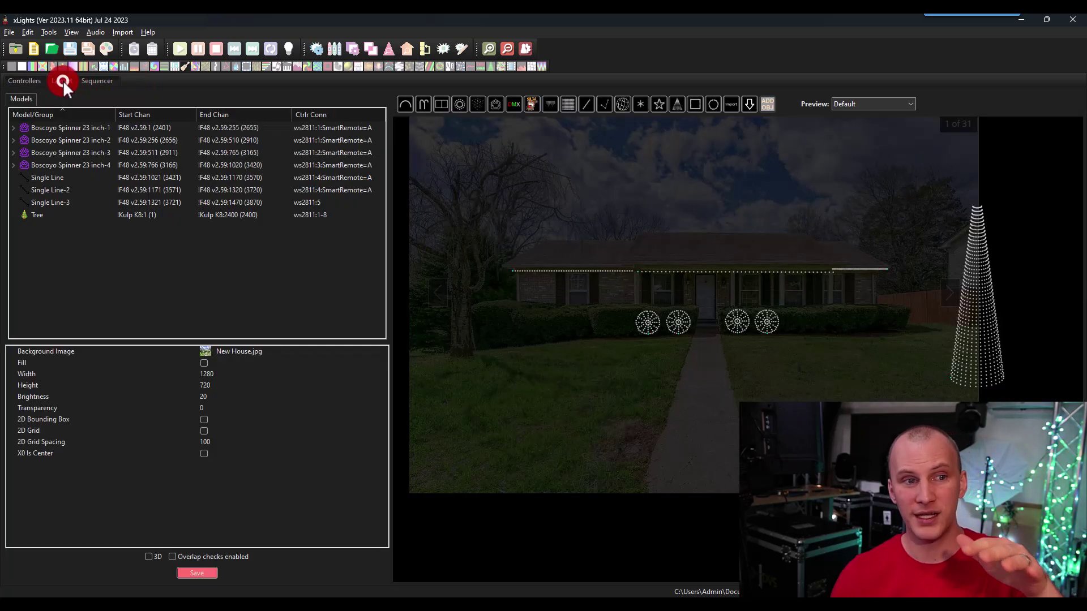
{"action": "left_click", "coordinate": [83, 79]}
{"action": "left_click", "coordinate": [61, 80]}
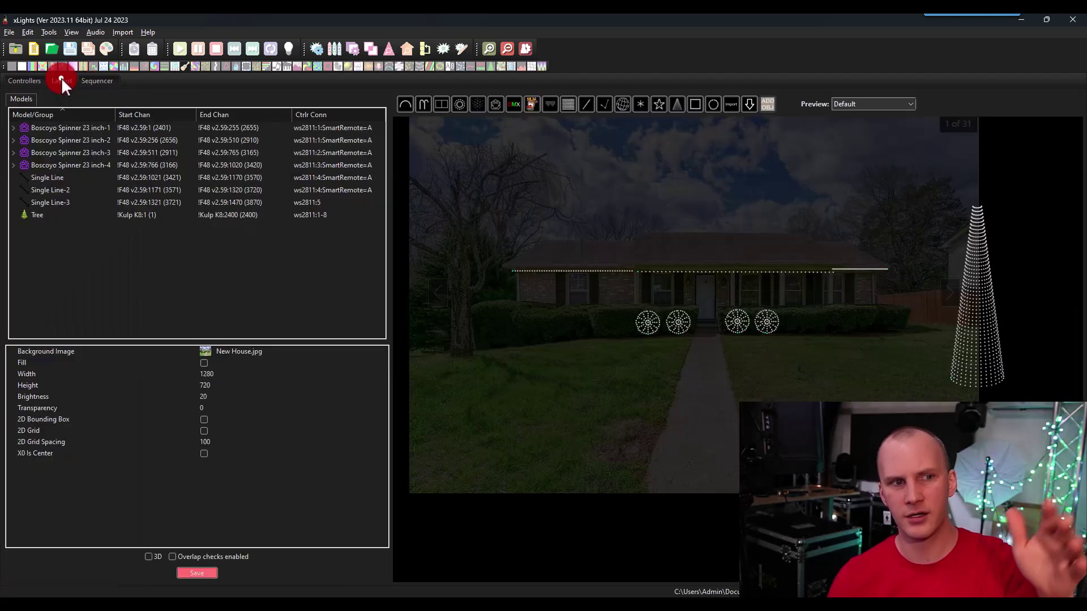